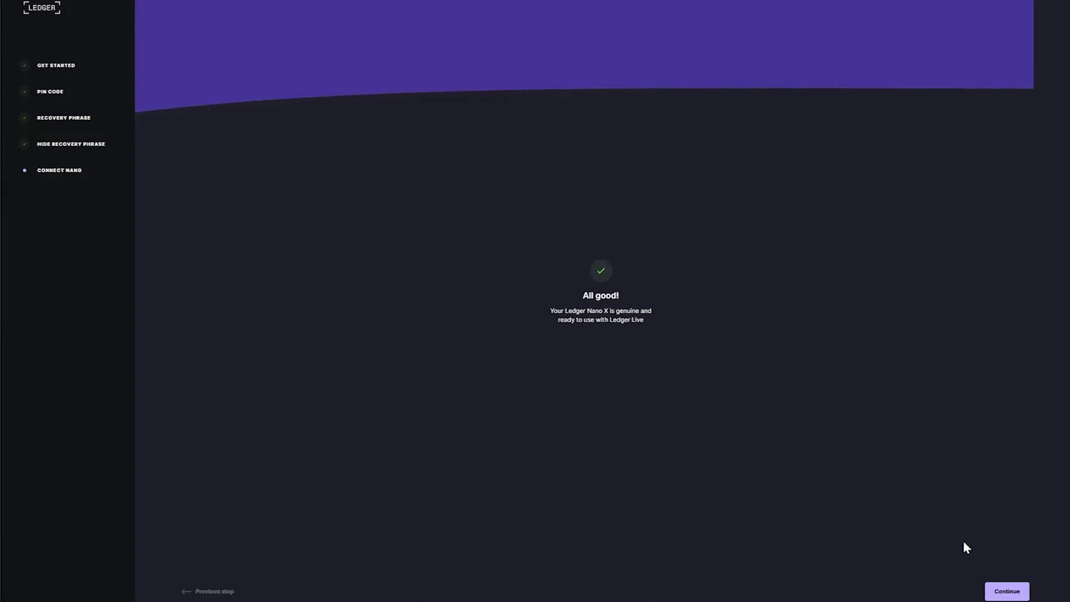
Finish the device setup and update the Ledger Nano X firmware to version 2.0.2, confirming that the recovery phrase is available.
click(1007, 591)
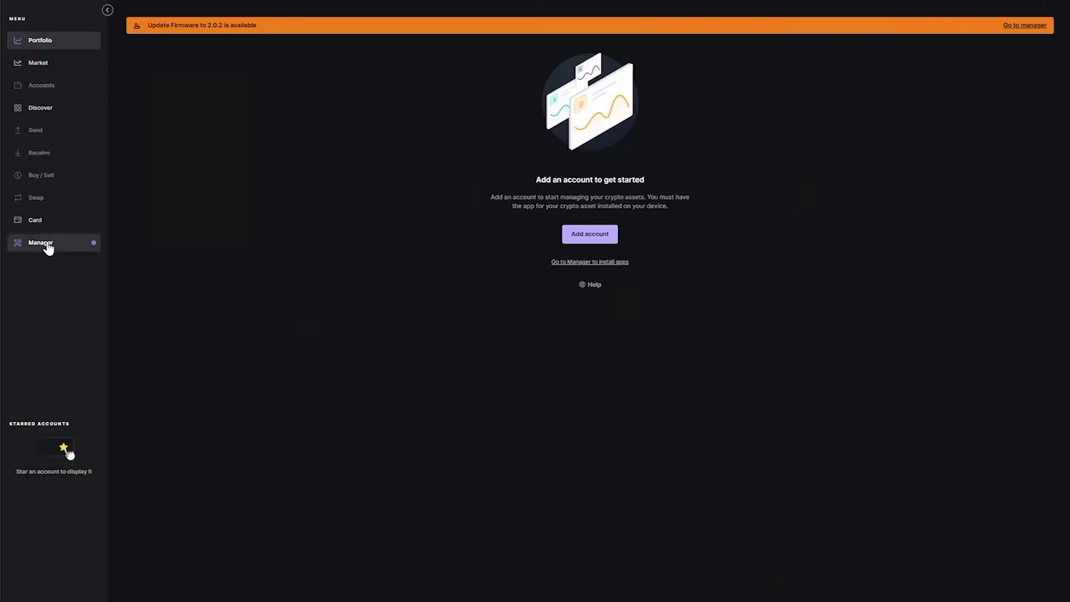
click(45, 244)
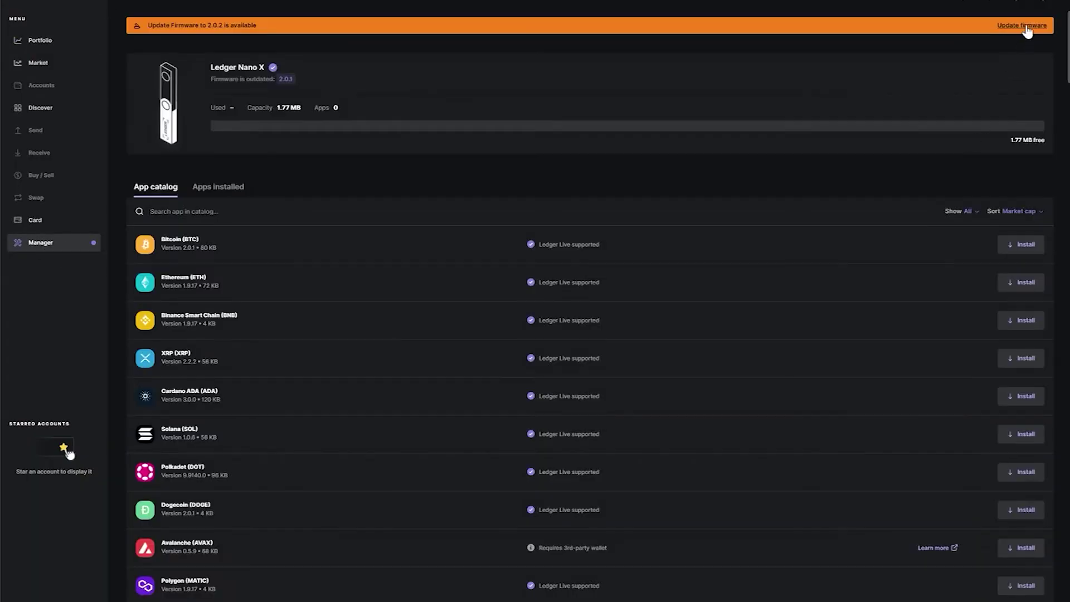
click(1023, 26)
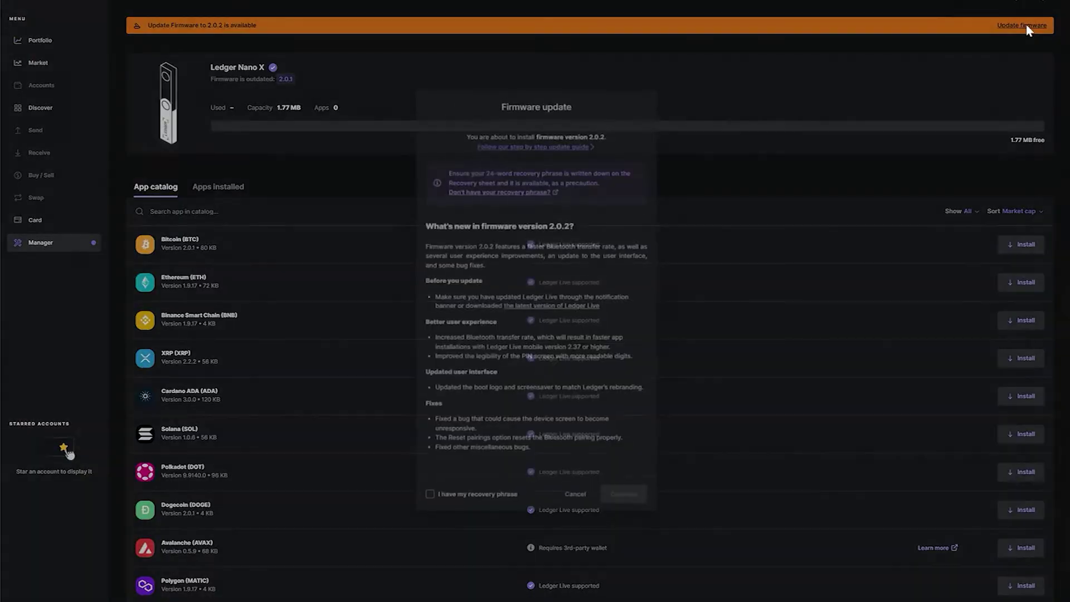
click(433, 490)
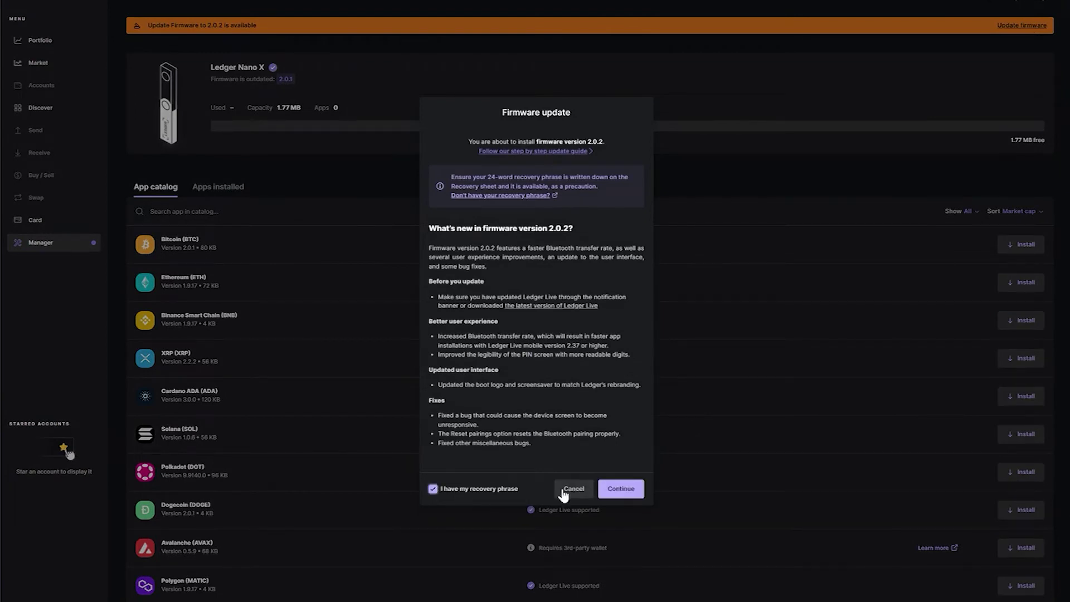
click(621, 491)
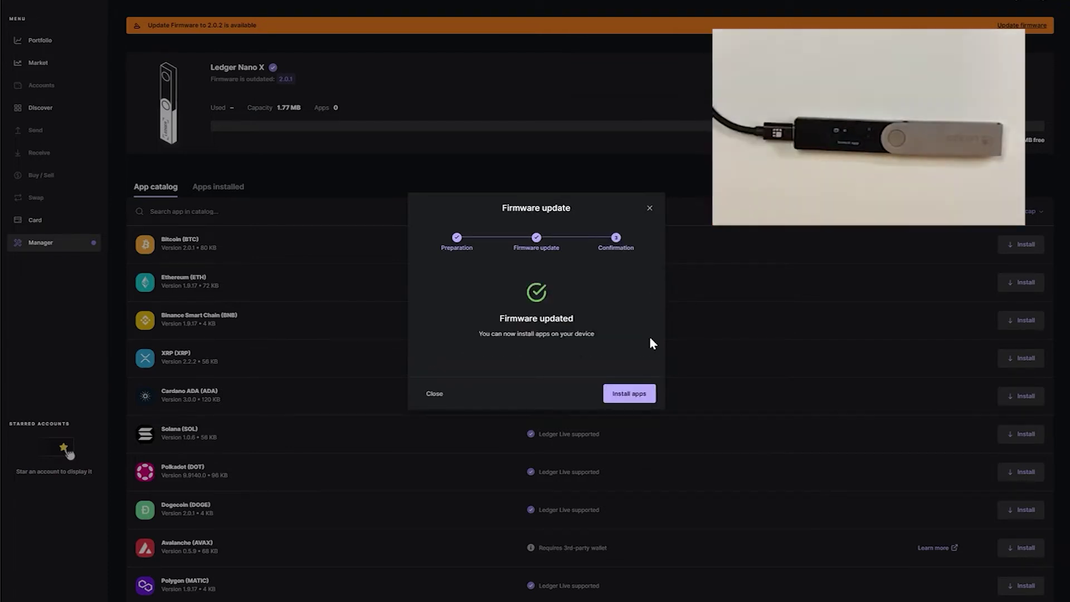
click(649, 209)
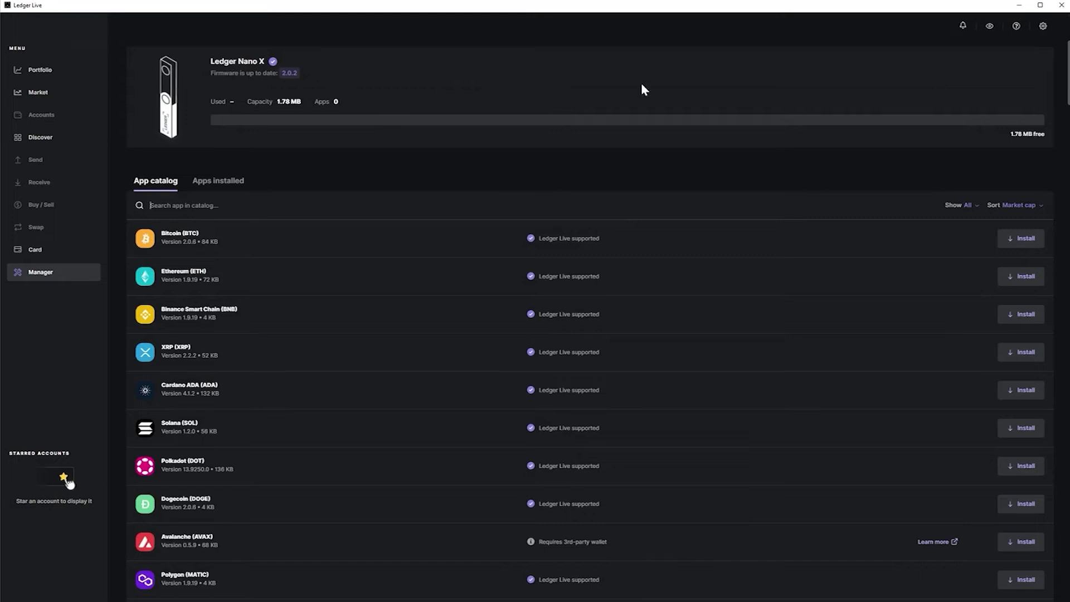
Check the version information in the settings and enable the password lock by entering and confirming a new password.
click(1043, 26)
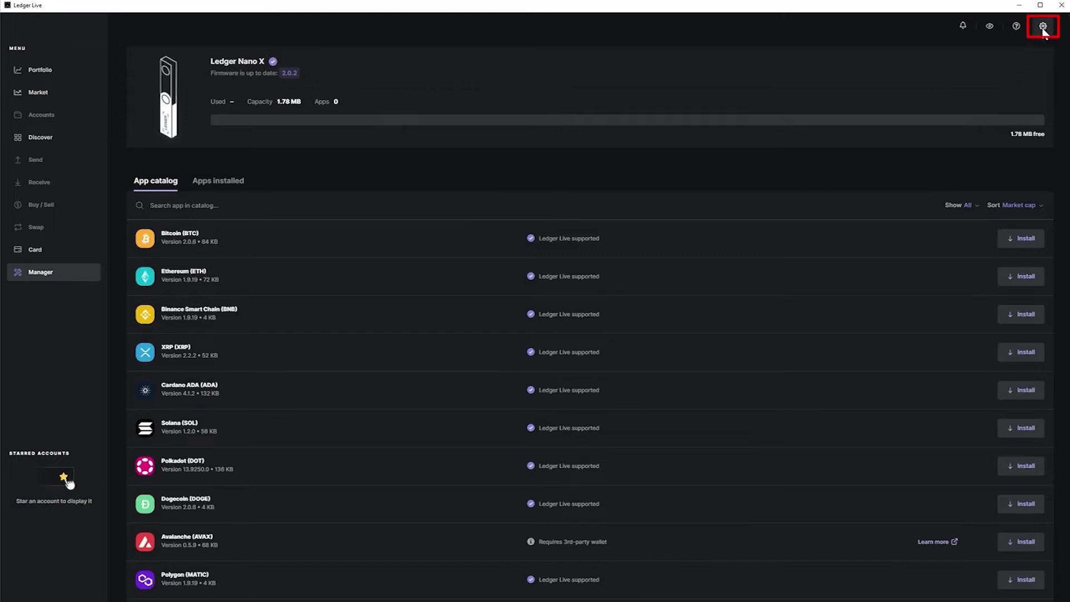
click(227, 90)
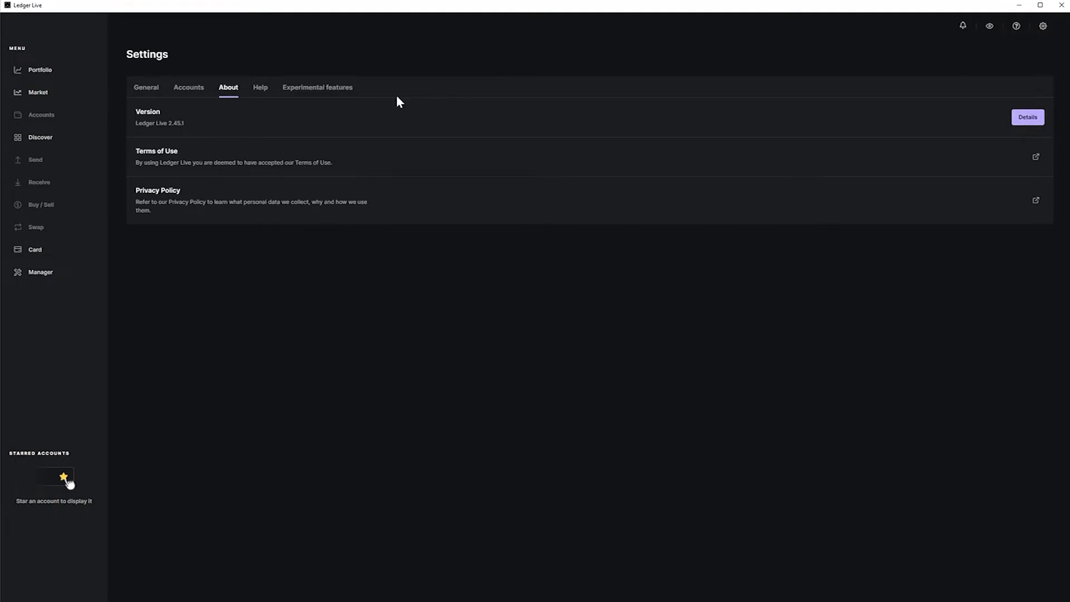
click(146, 93)
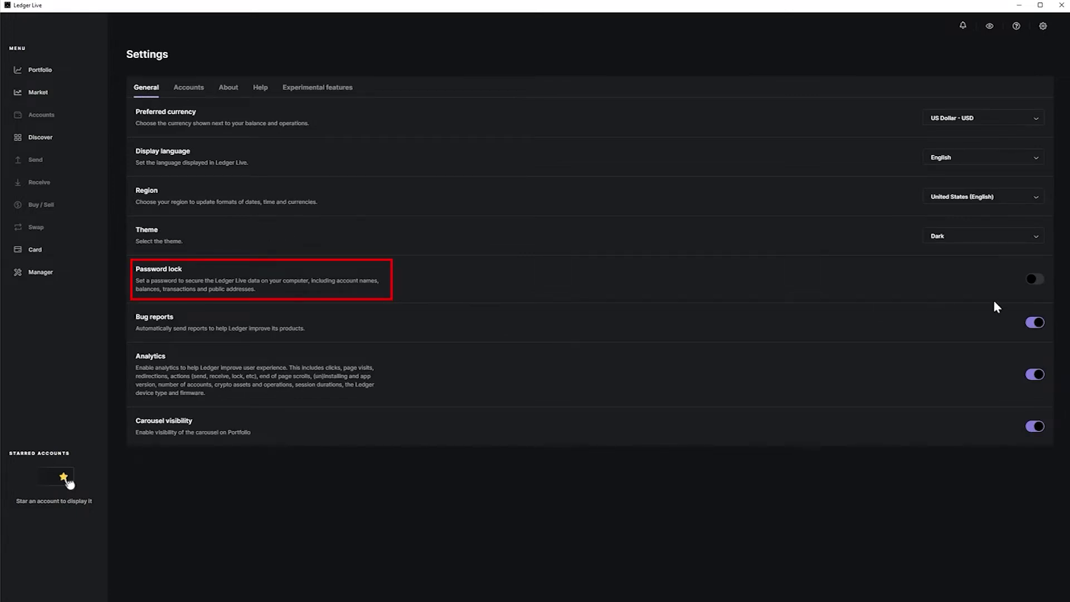
click(1036, 280)
text(***********)
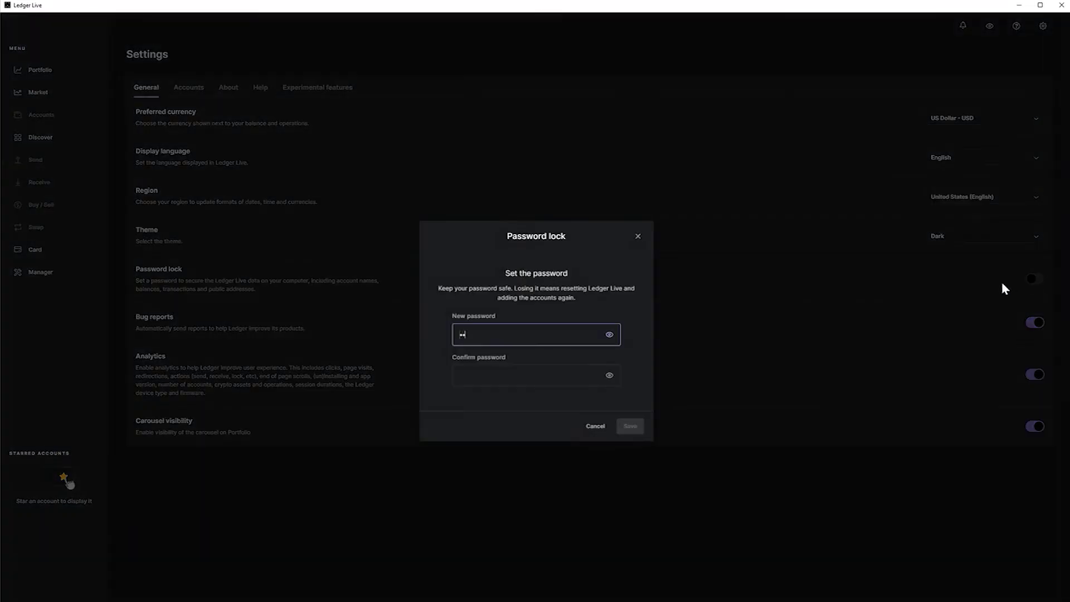
text(*)
key(Tab)
text(************)
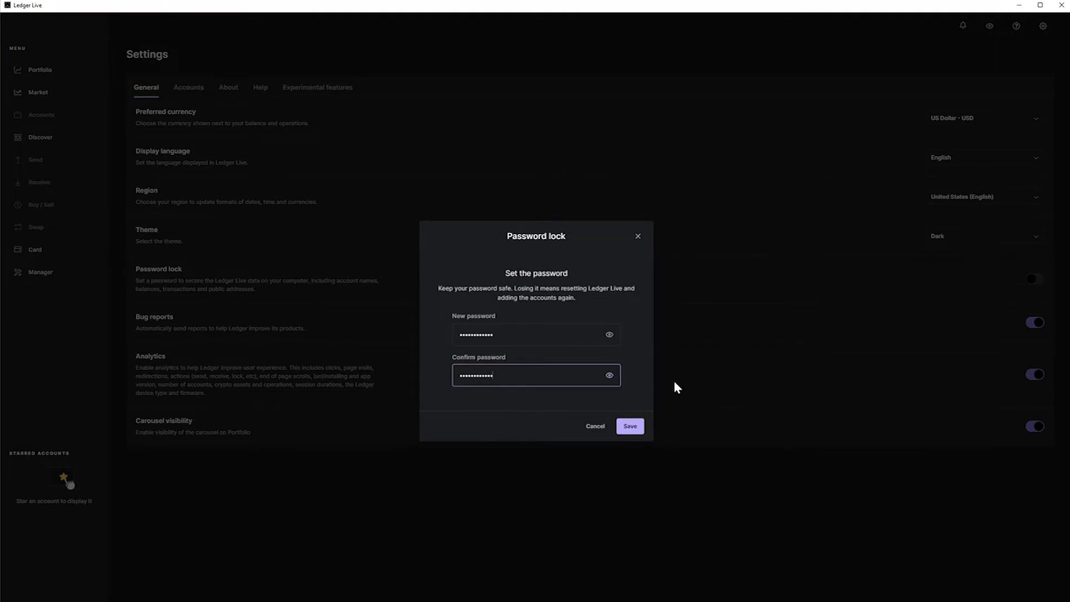
click(632, 427)
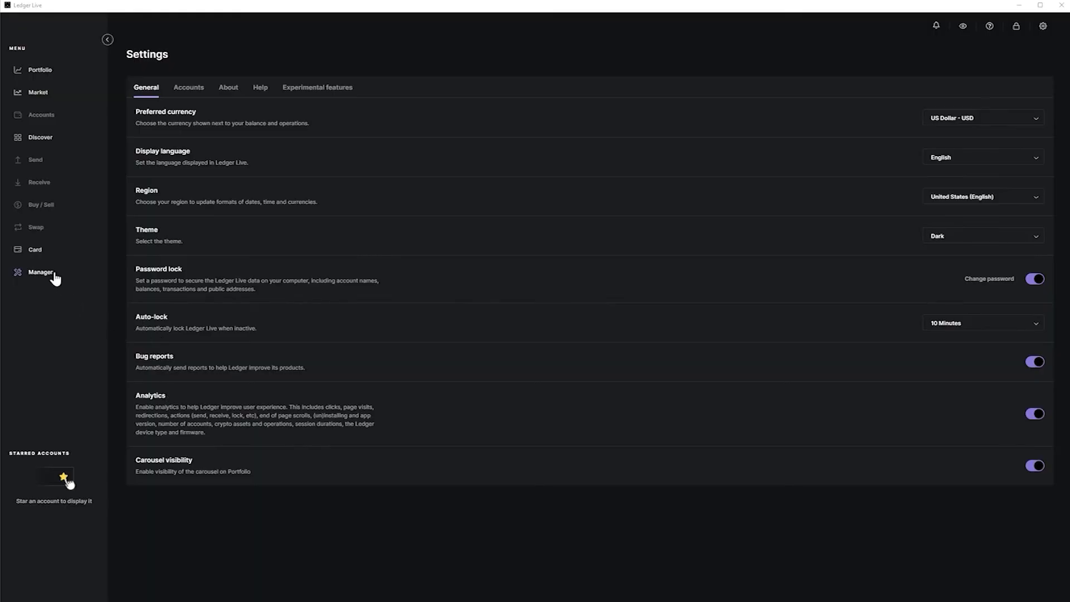
Install the Bitcoin (BTC) and Ethereum (ETH) apps on the Ledger Nano X from the app catalog.
click(55, 275)
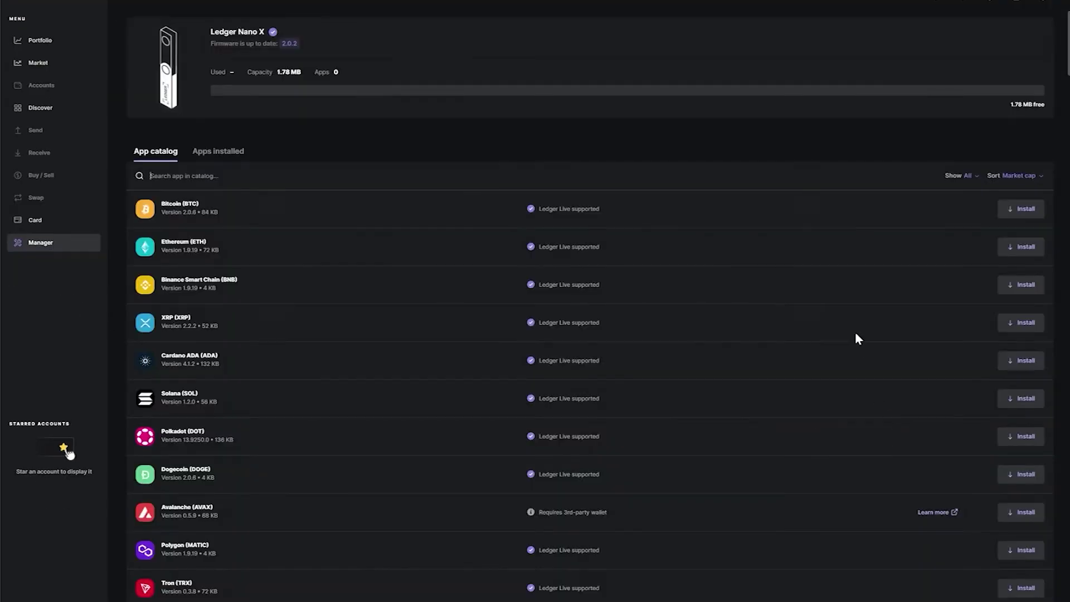
scroll(849, 330, down, 7)
scroll(846, 329, up, 7)
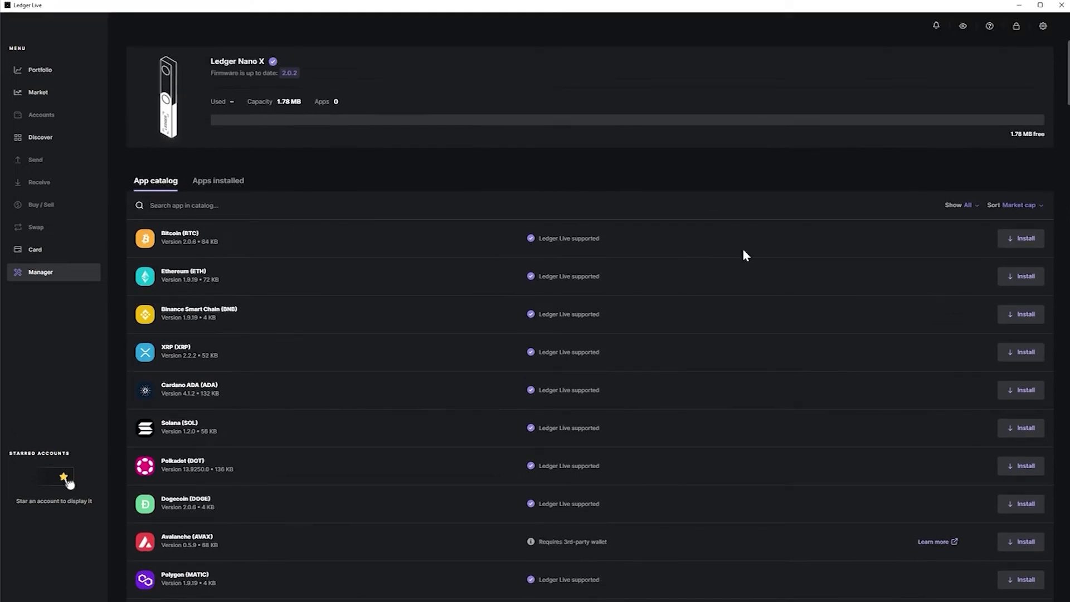
click(1026, 240)
click(1018, 283)
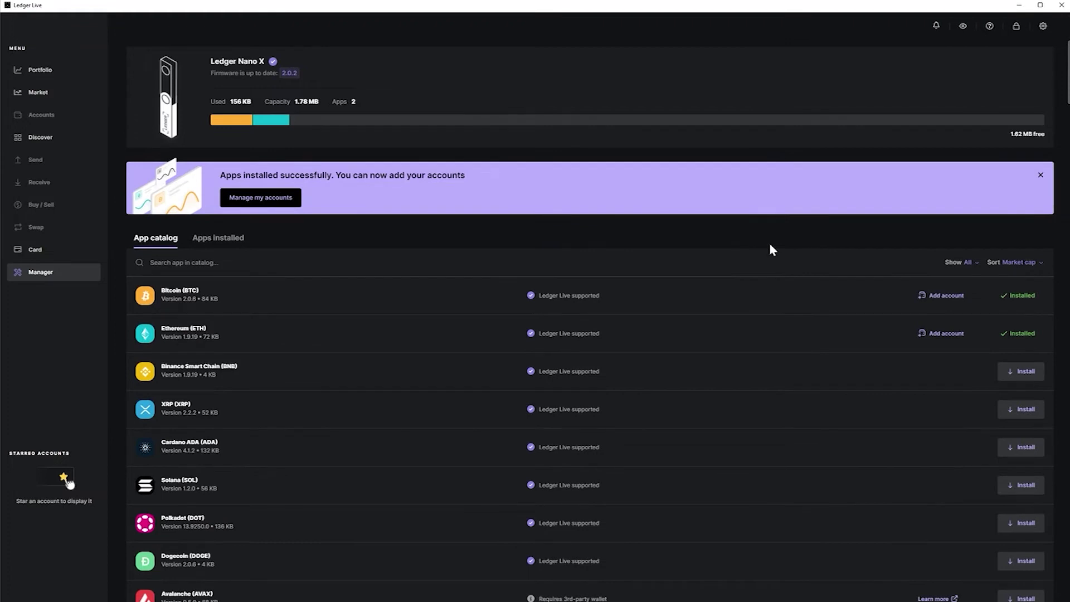
Add the existing Bitcoin 1 account from the device to the portfolio, using Bitcoin (BTC) as the crypto asset.
click(44, 71)
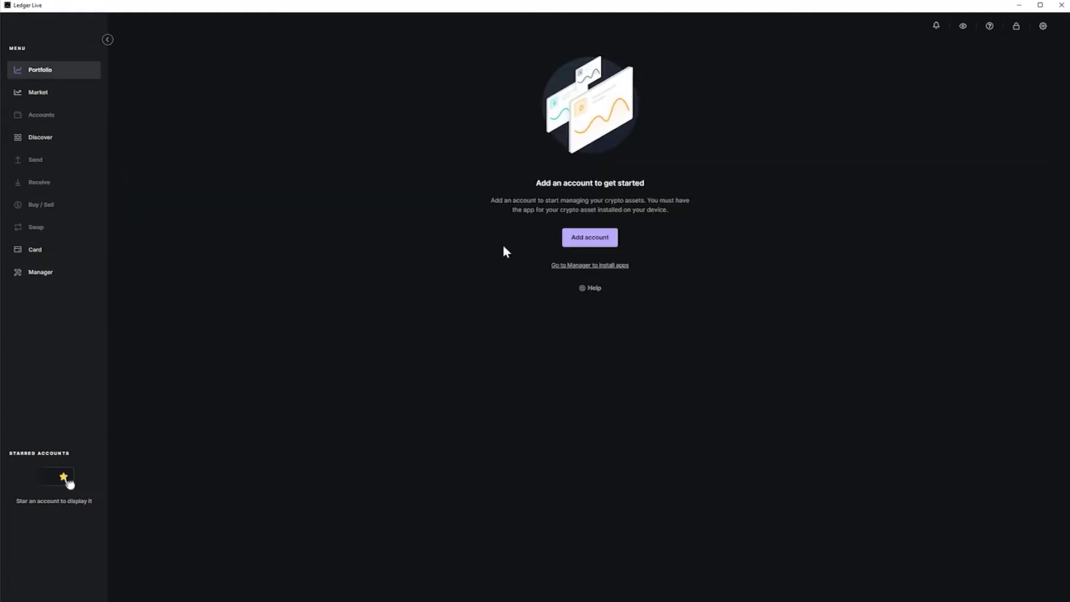
click(595, 239)
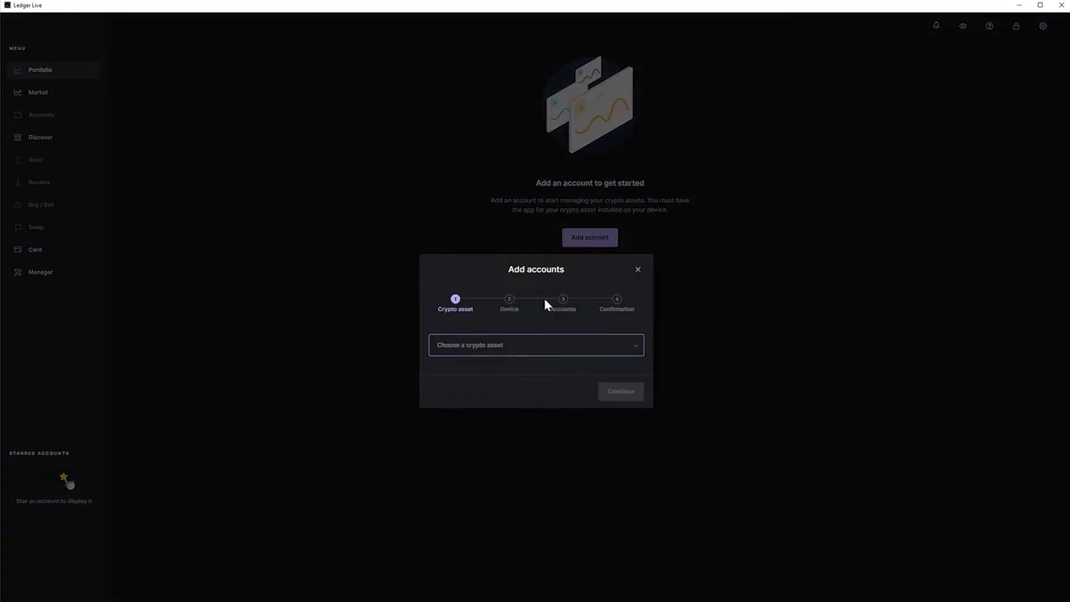
click(559, 349)
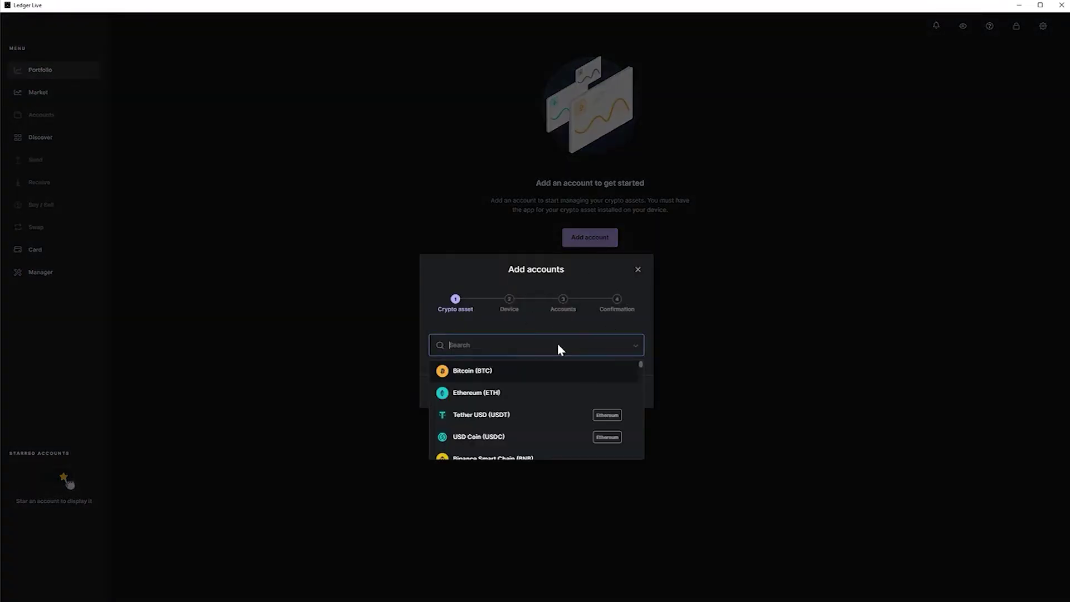
click(480, 375)
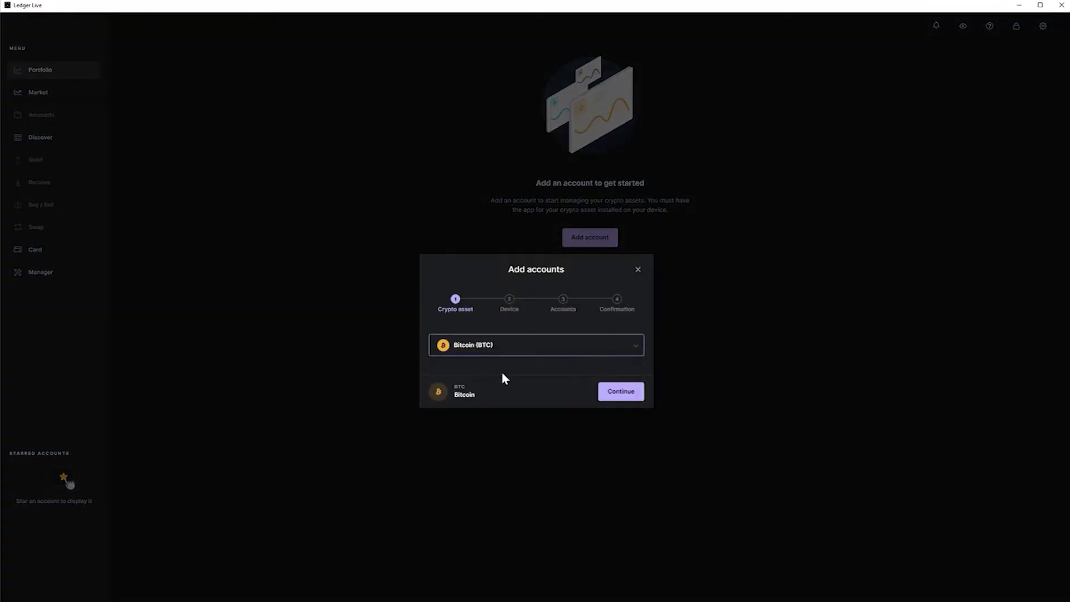
click(629, 394)
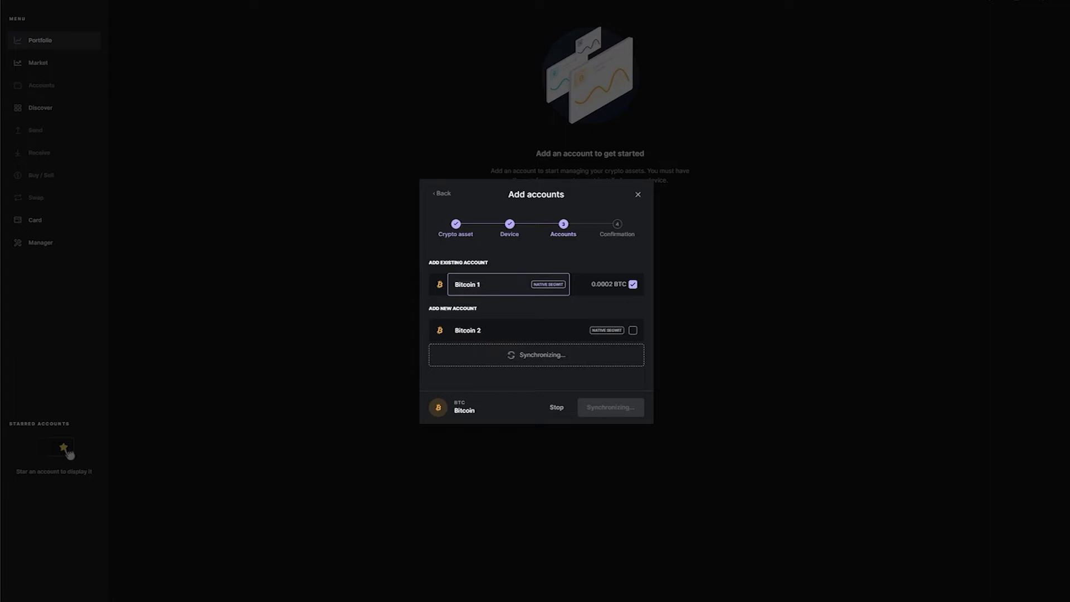
click(633, 330)
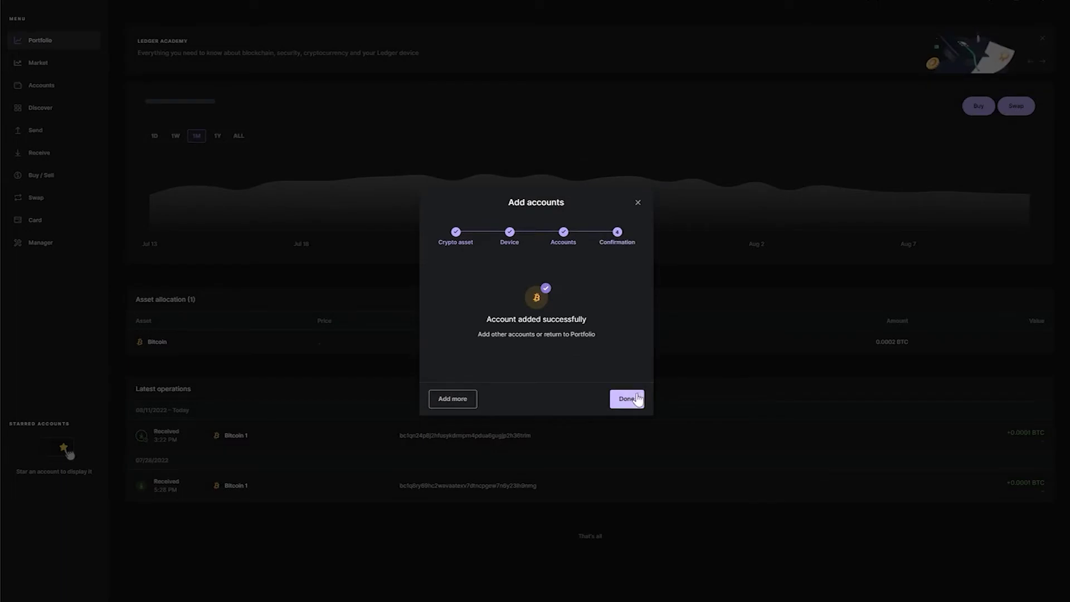
click(626, 399)
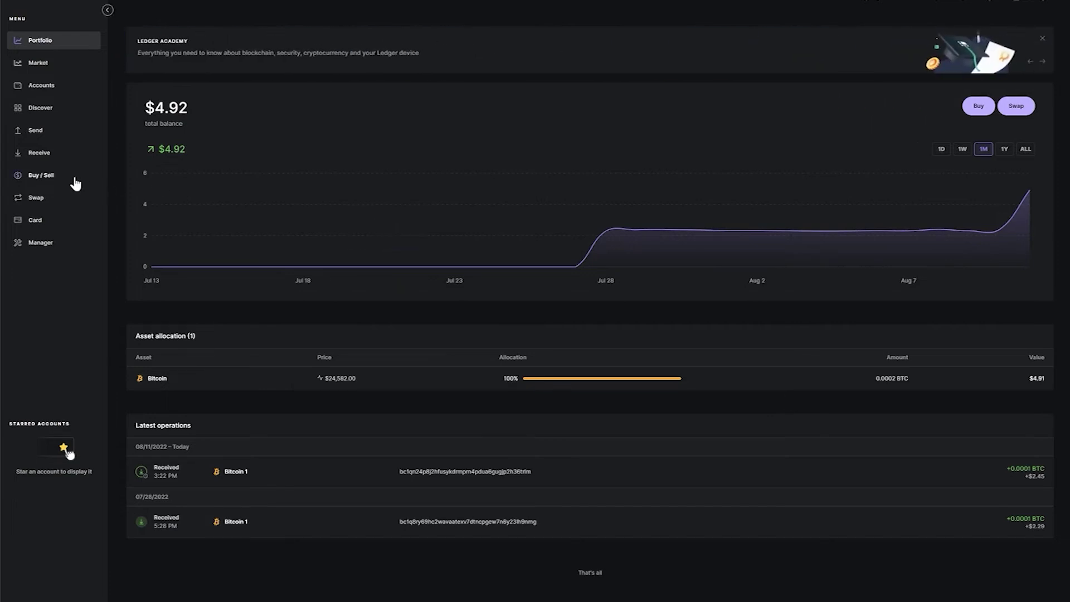
Get a device-verified receiving address for the Bitcoin 1 account and copy it.
click(40, 158)
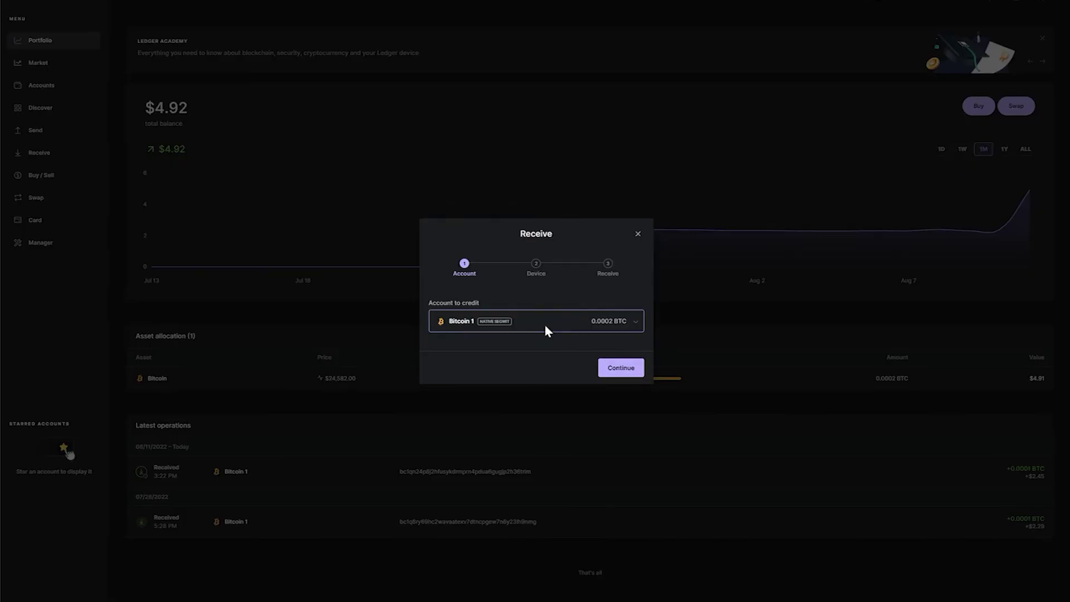
click(619, 371)
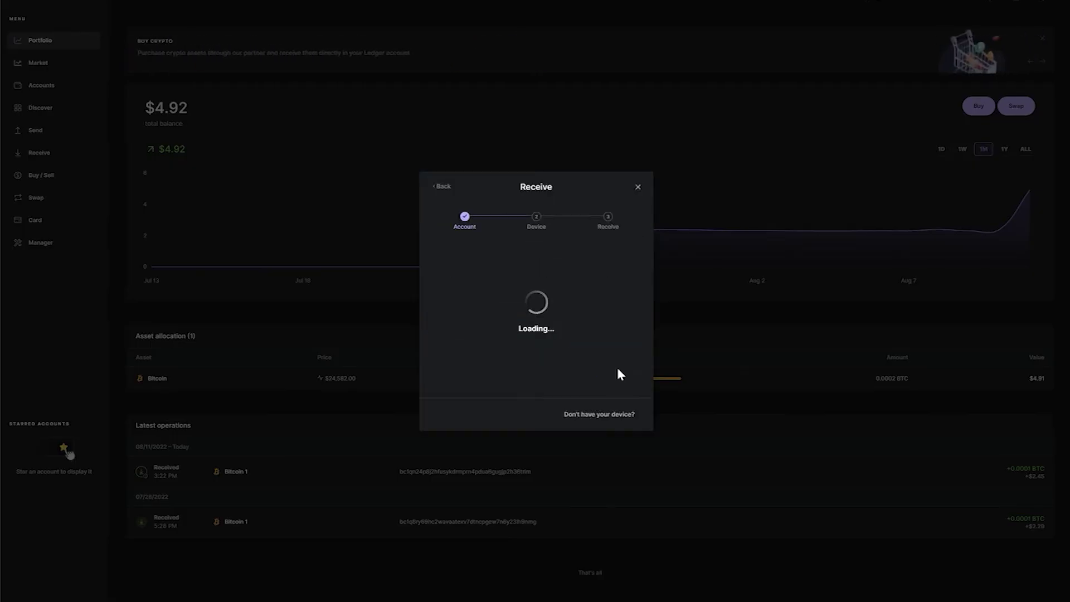
click(631, 272)
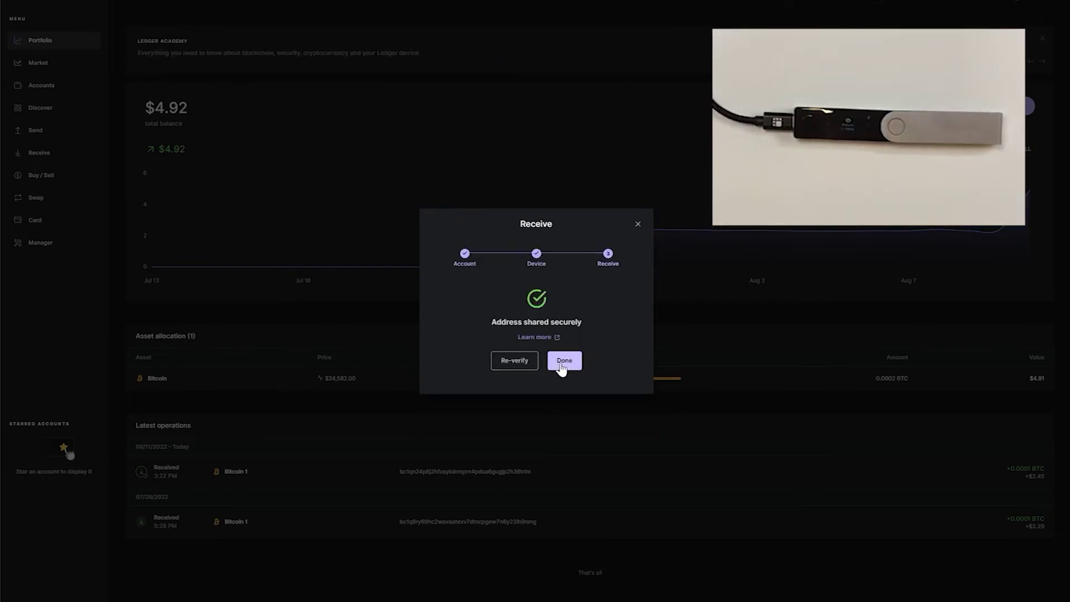
click(566, 361)
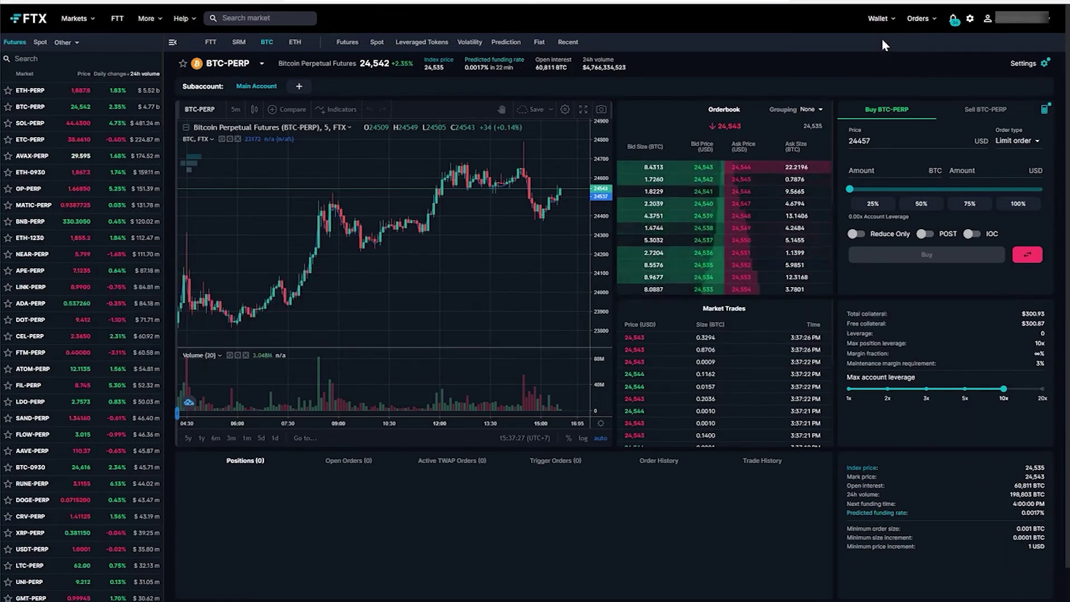
Switch to FTX and prepare a withdrawal of the maximum 0.0001 BTC to the copied wallet address, starting the 2FA code entry.
click(879, 20)
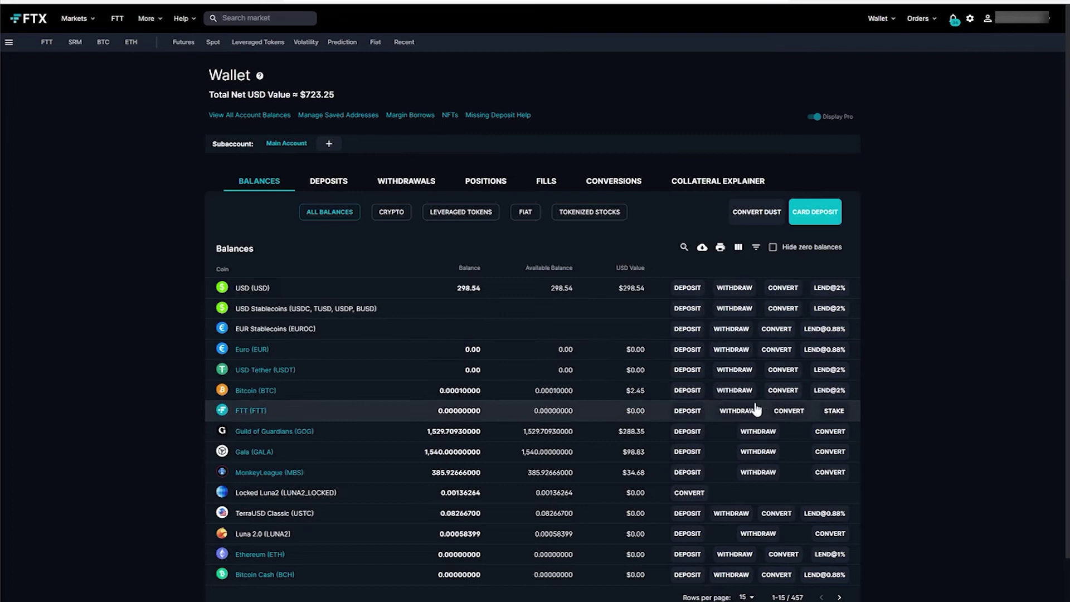
click(731, 392)
click(485, 291)
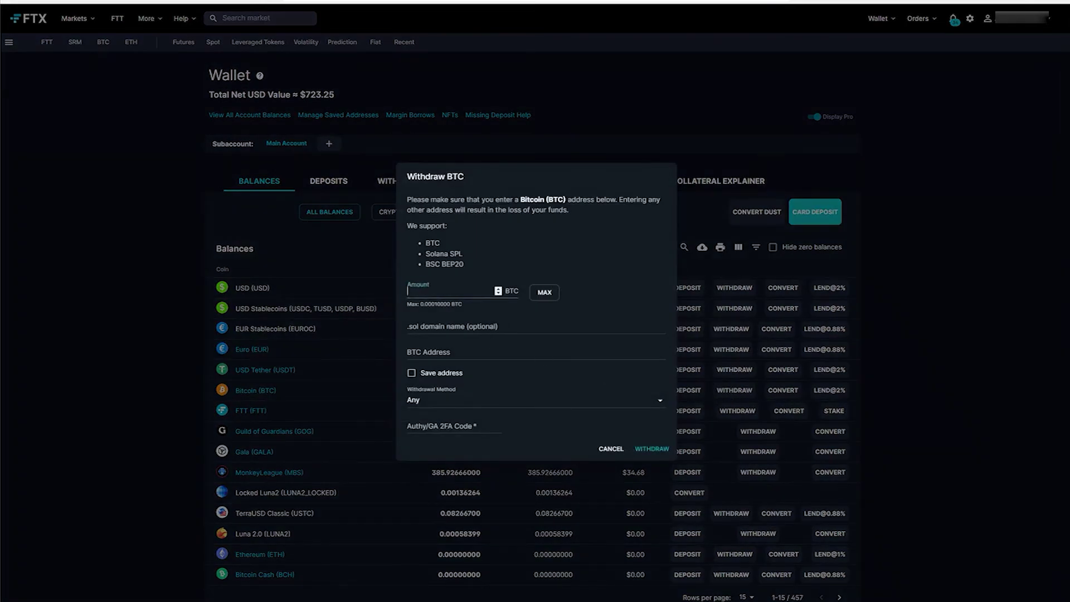
click(536, 295)
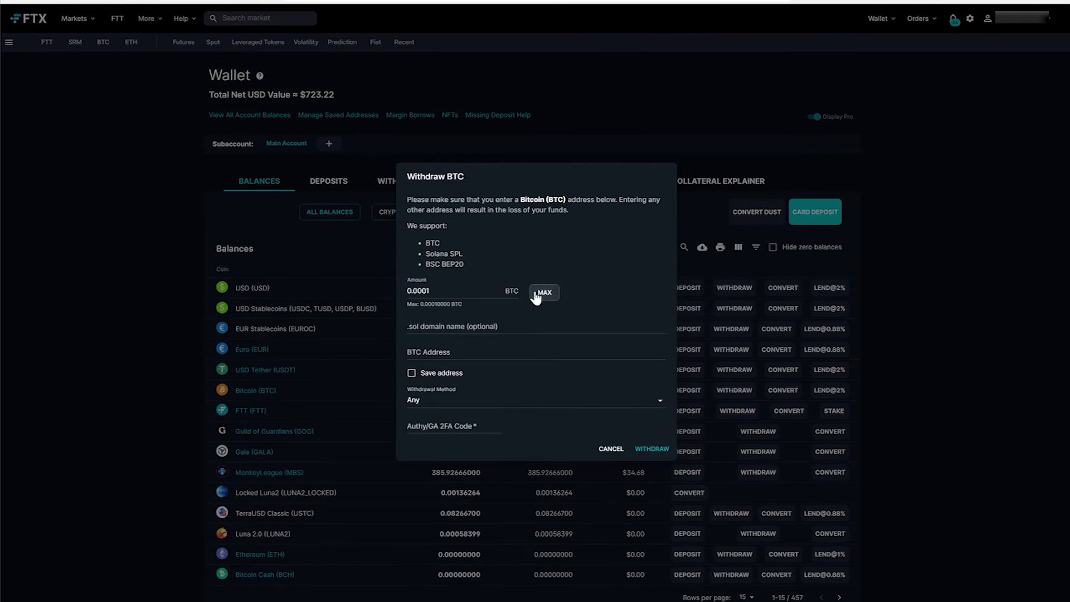
click(501, 352)
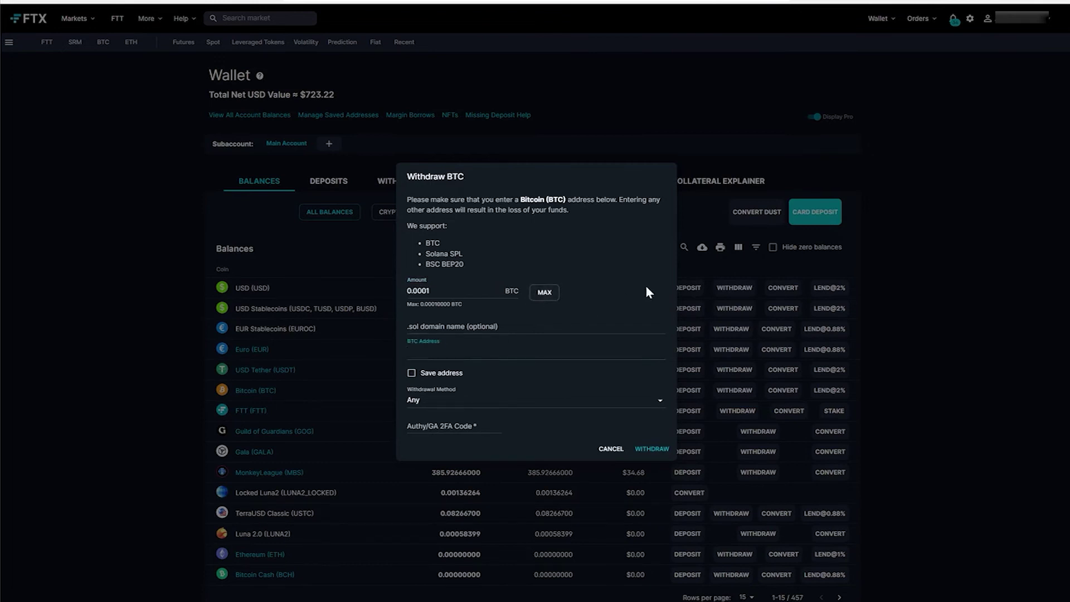
key(ctrl+v)
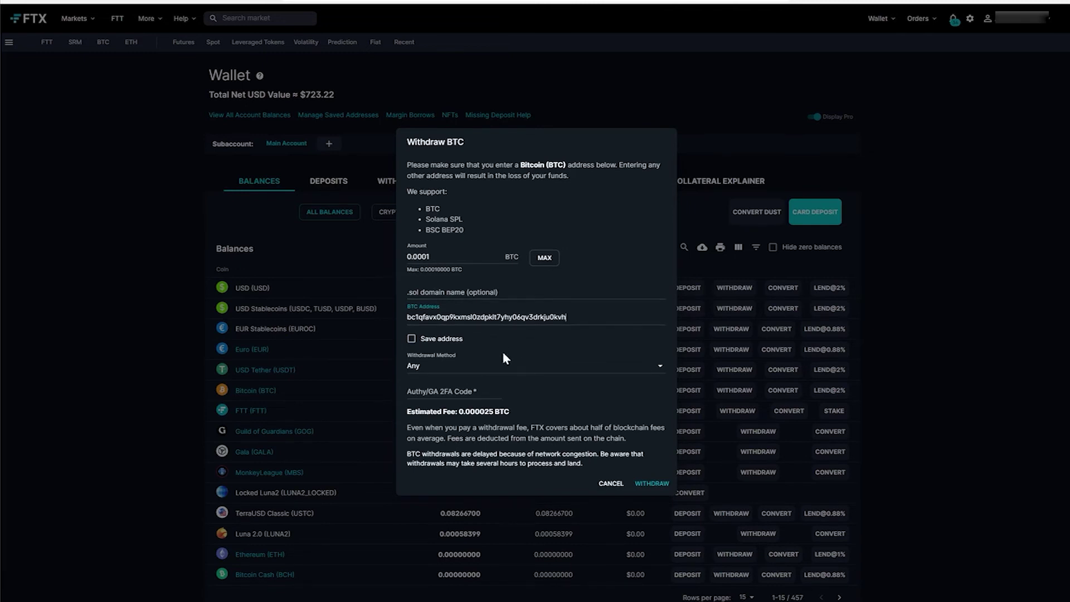
click(451, 391)
text(6)
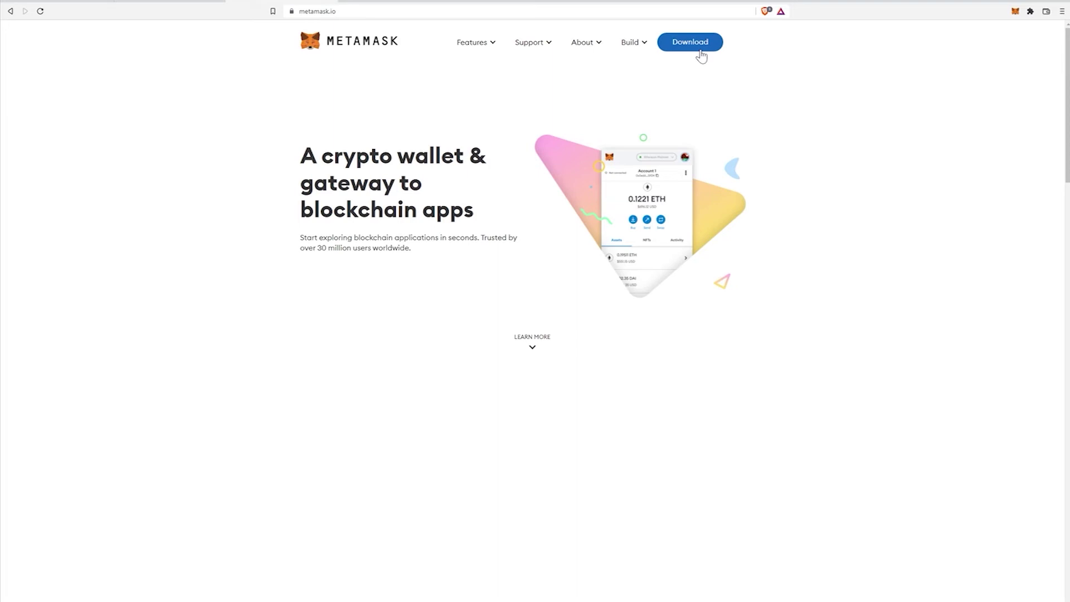
Switch to the MetaMask browser extension and open its wallet in the expanded full-page view.
click(1016, 17)
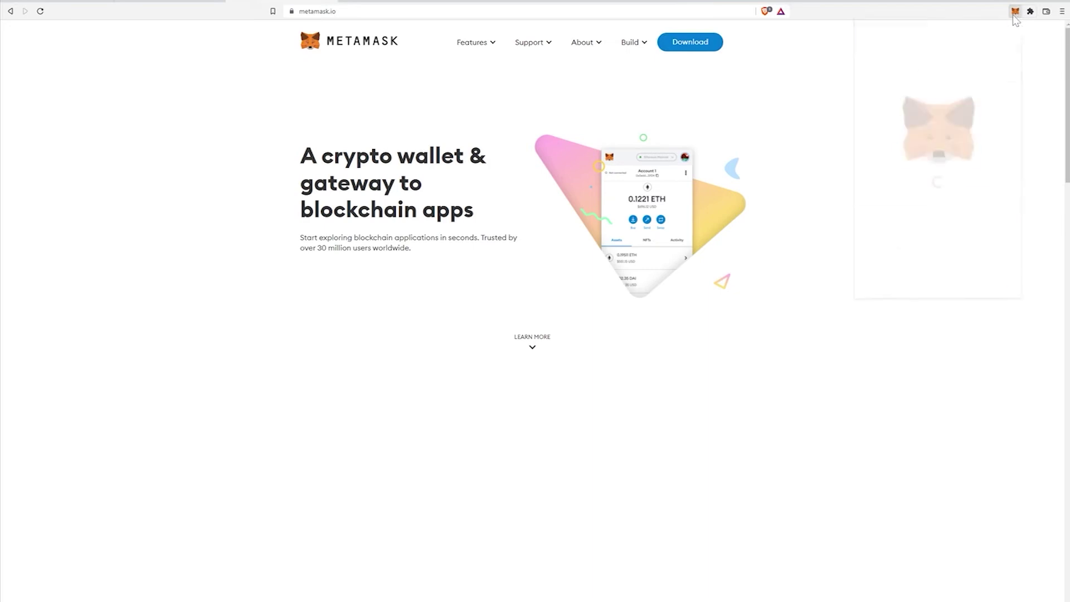
click(1012, 69)
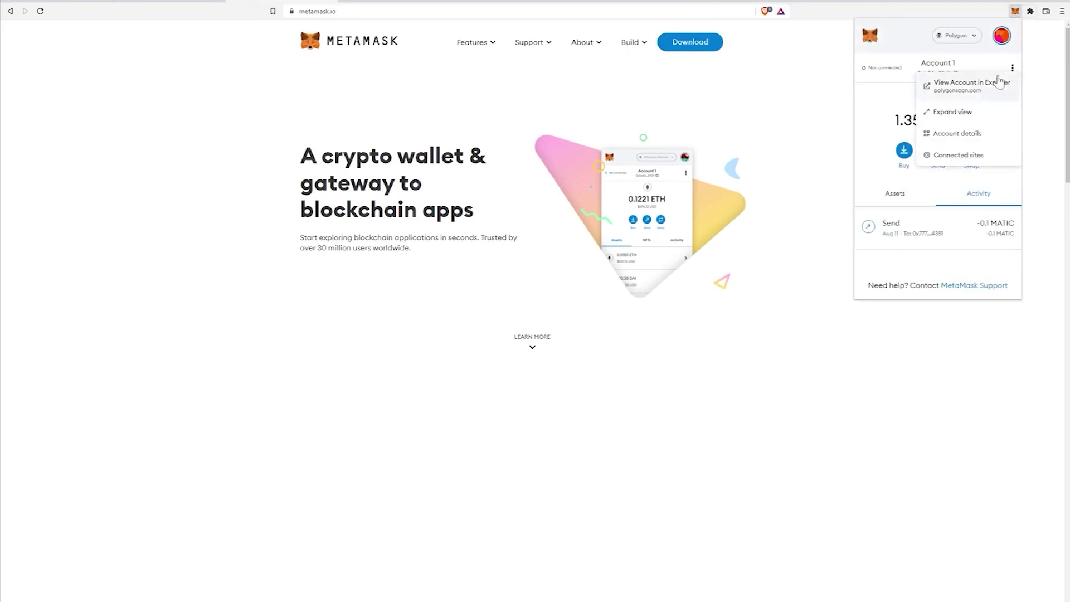
click(953, 112)
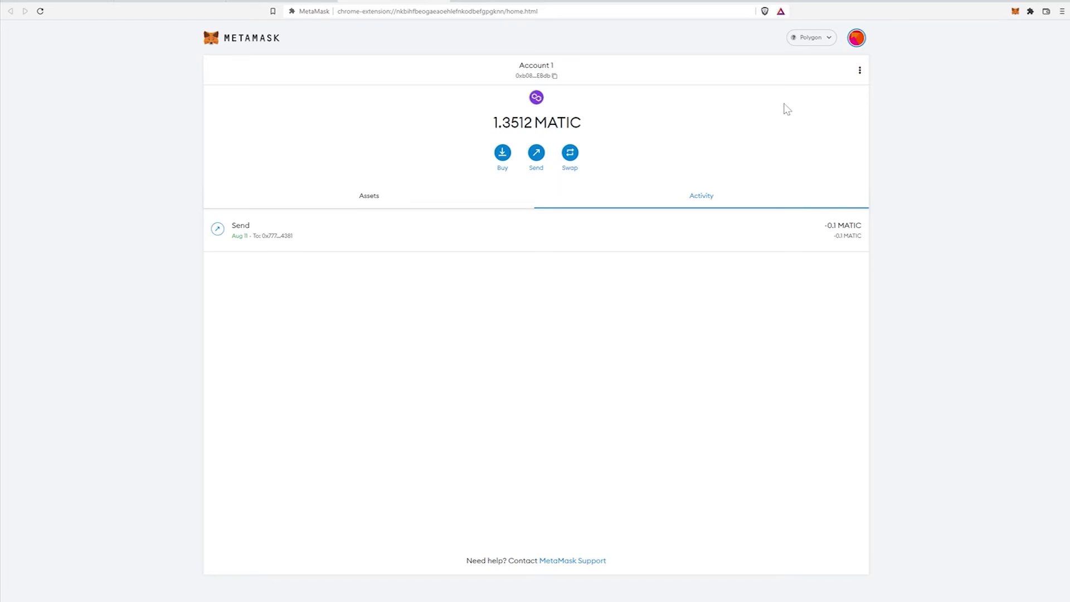
Connect the Ledger Nano X as a hardware wallet and unlock the first account on its Ledger Live path.
click(856, 38)
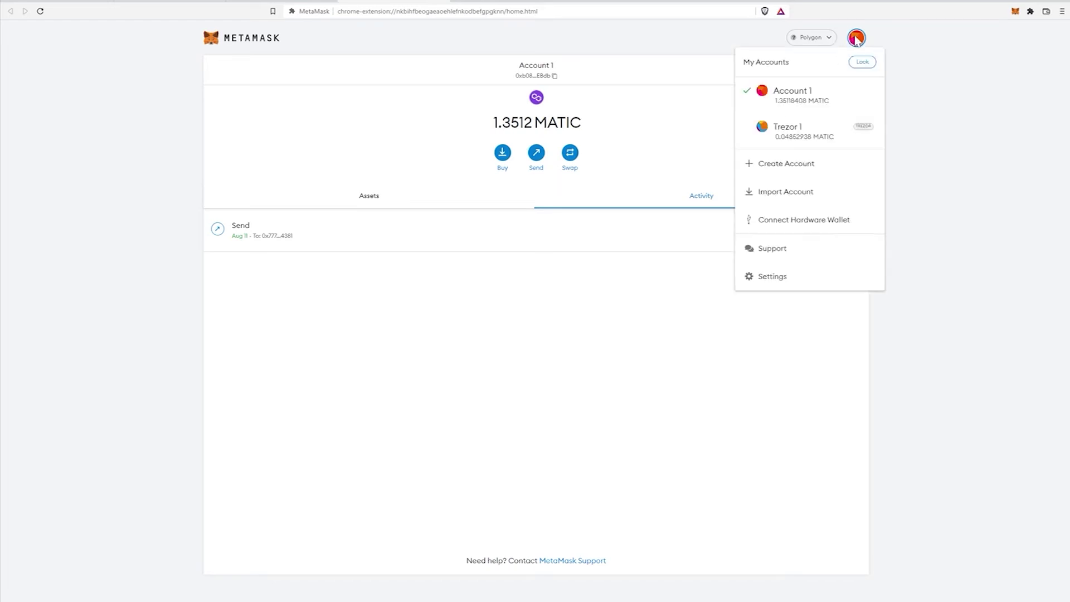
click(808, 222)
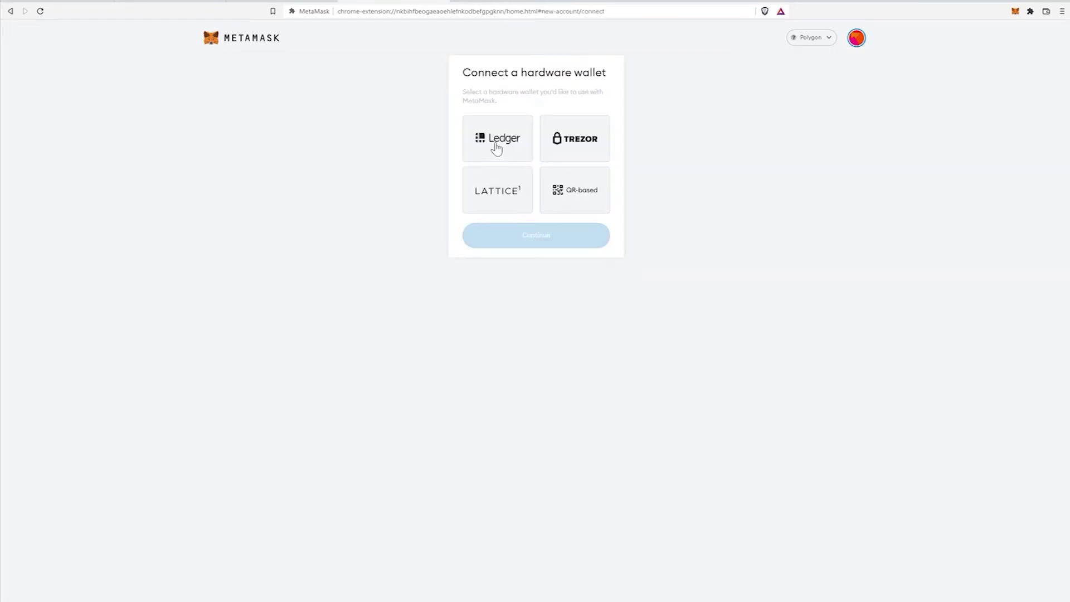
click(497, 146)
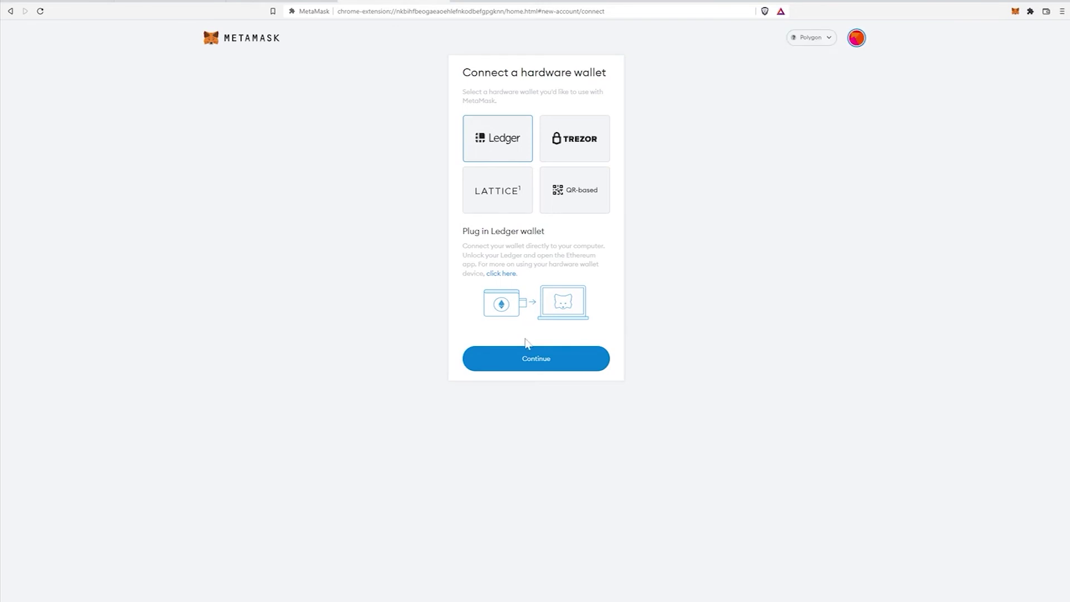
click(537, 360)
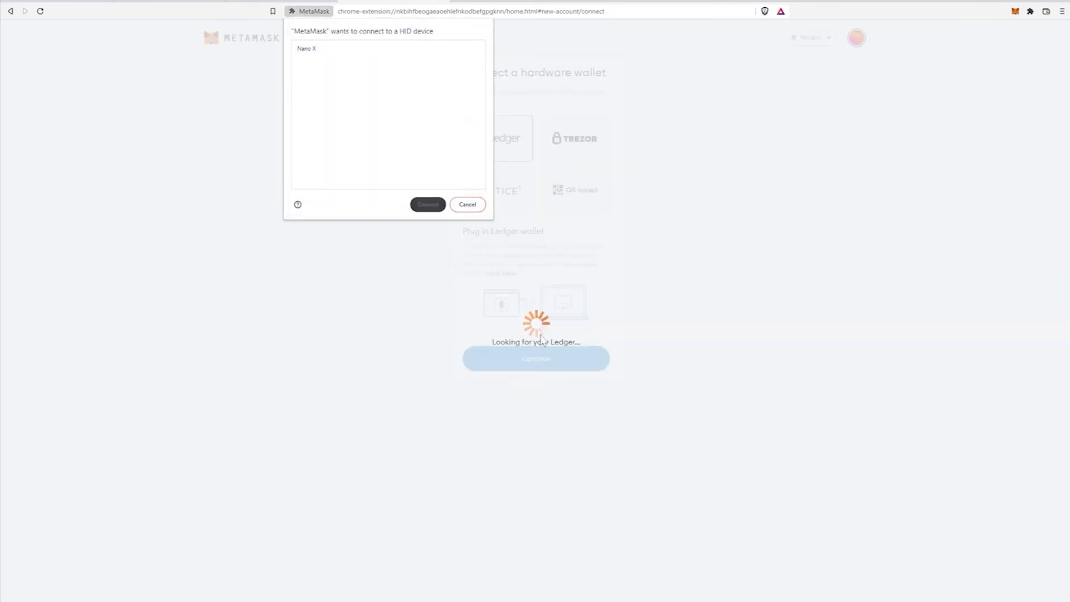
click(320, 49)
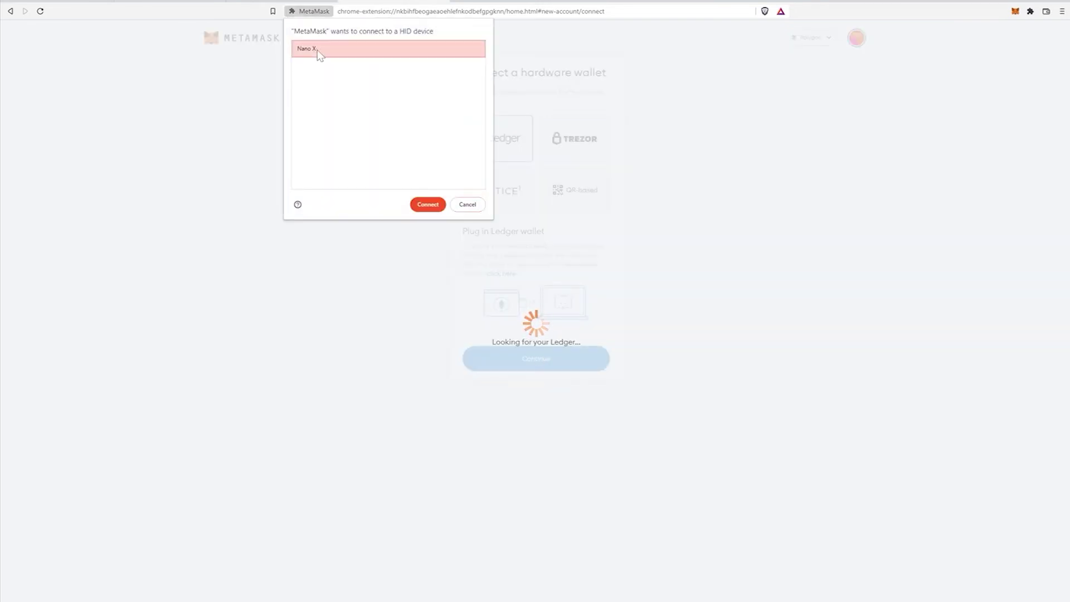
click(428, 204)
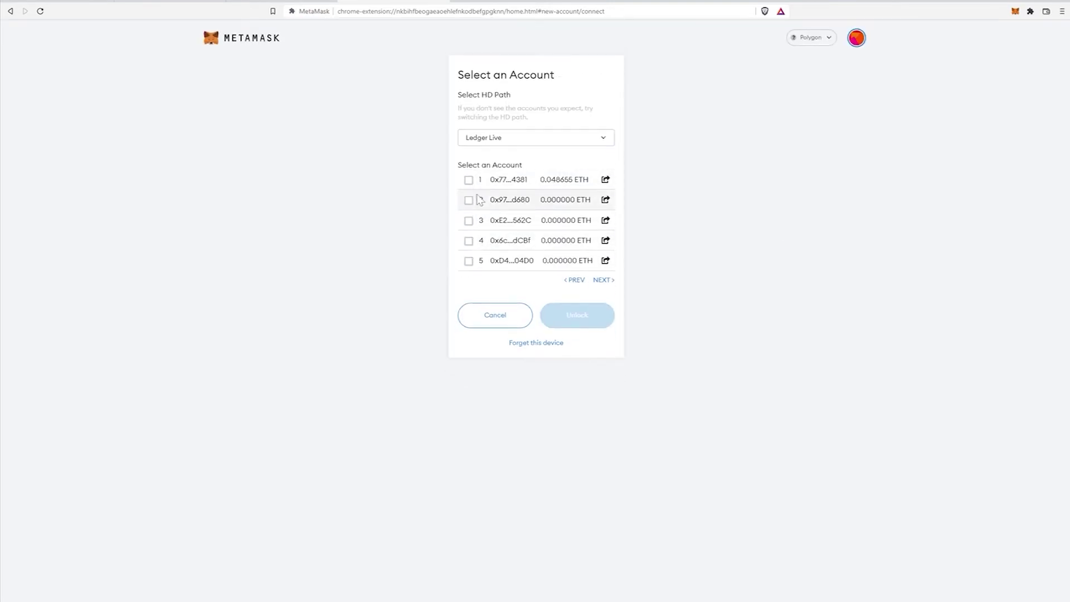
click(469, 181)
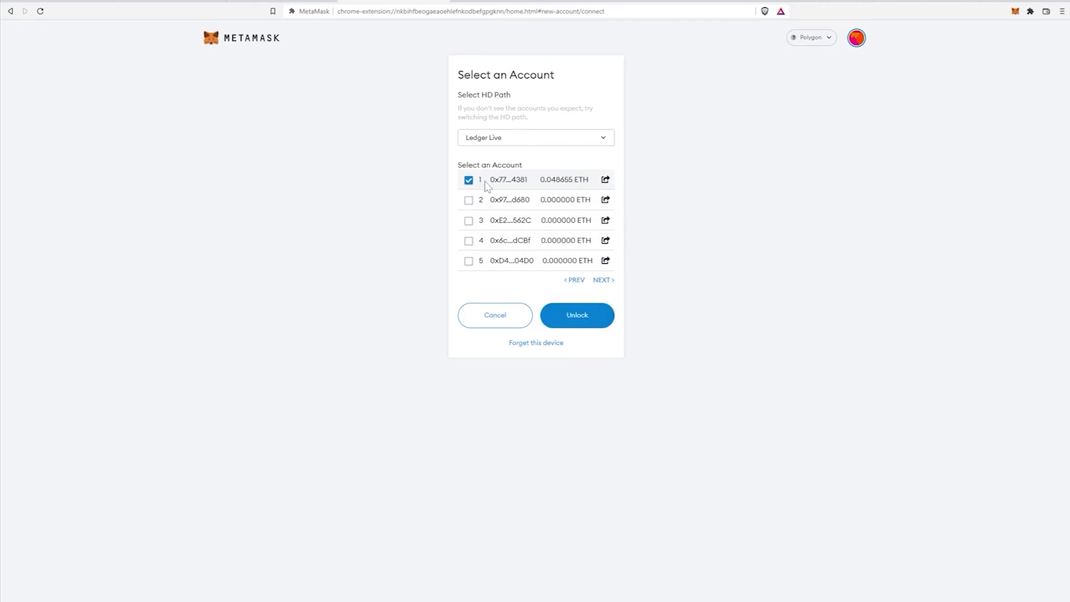
click(592, 326)
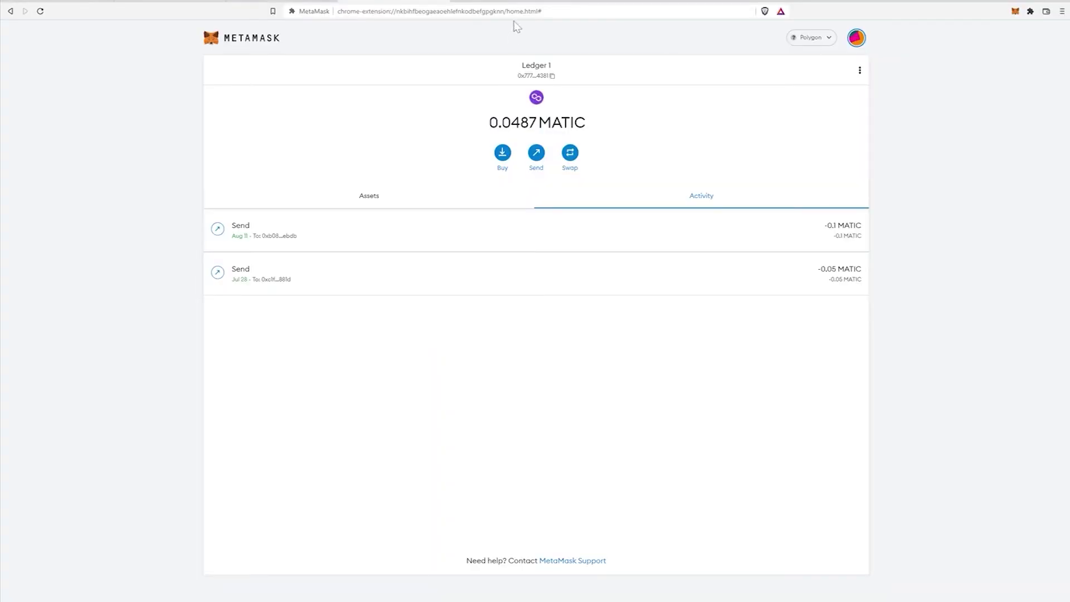
Copy the Ledger 1 account's address and switch to Account 1.
click(536, 75)
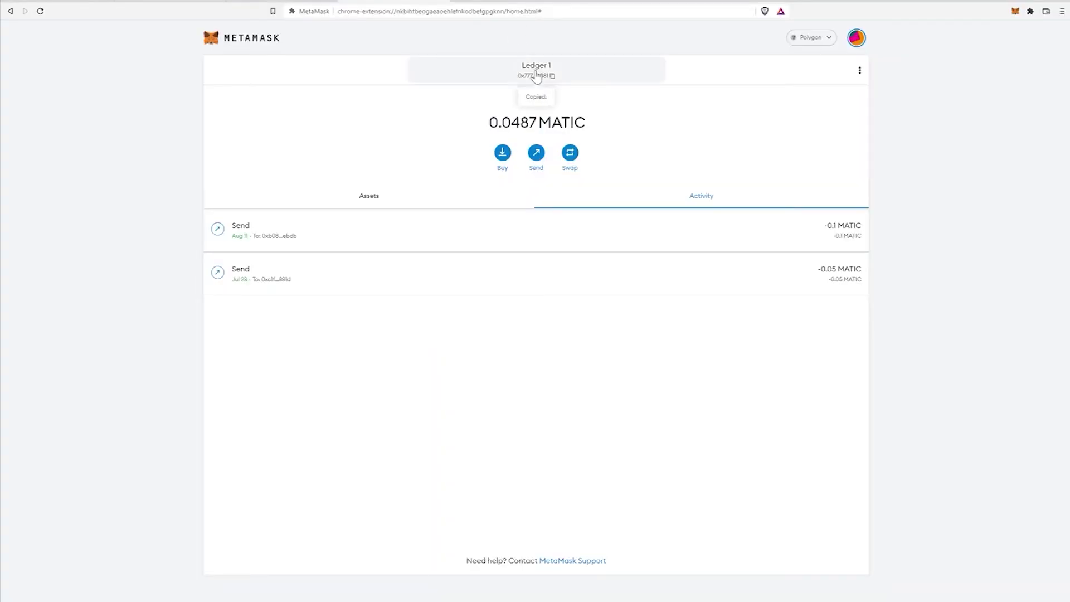
click(856, 37)
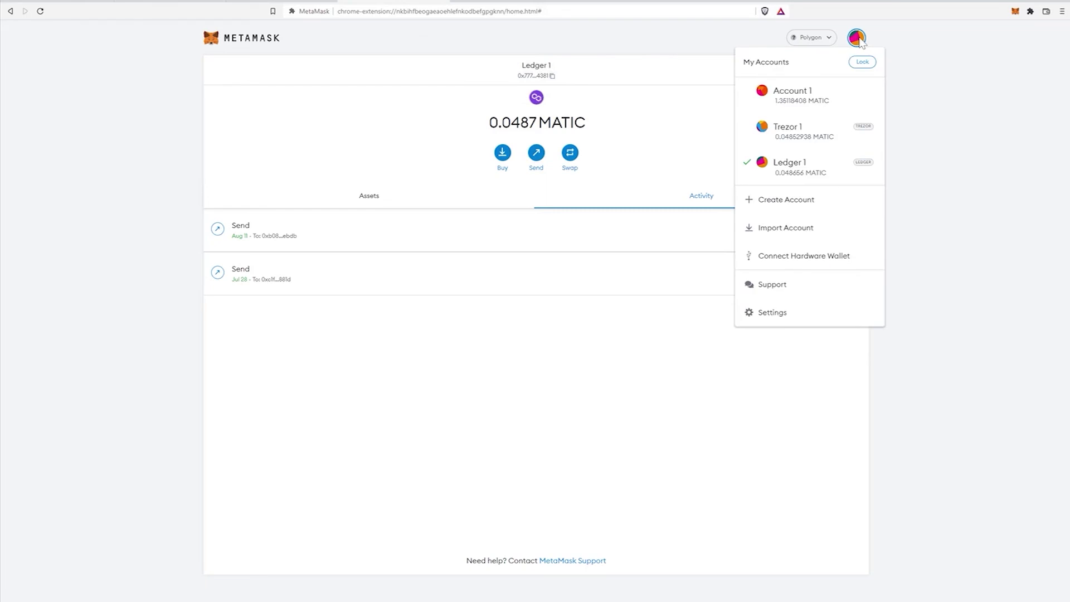
click(809, 97)
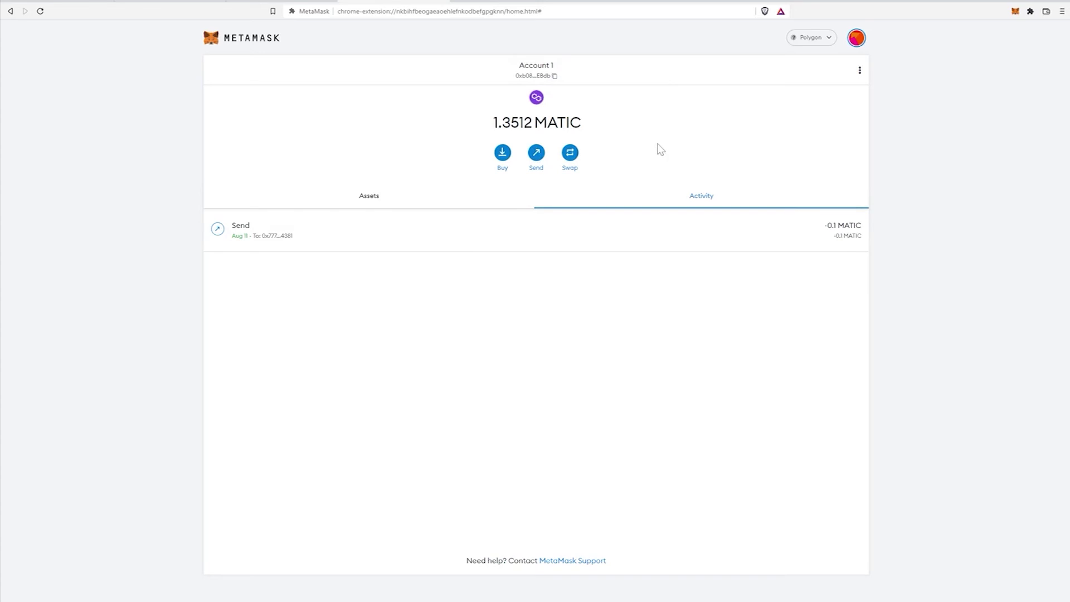
Prepare a transfer of 0.1 MATIC from Account 1 to the copied Ledger 1 address.
click(535, 157)
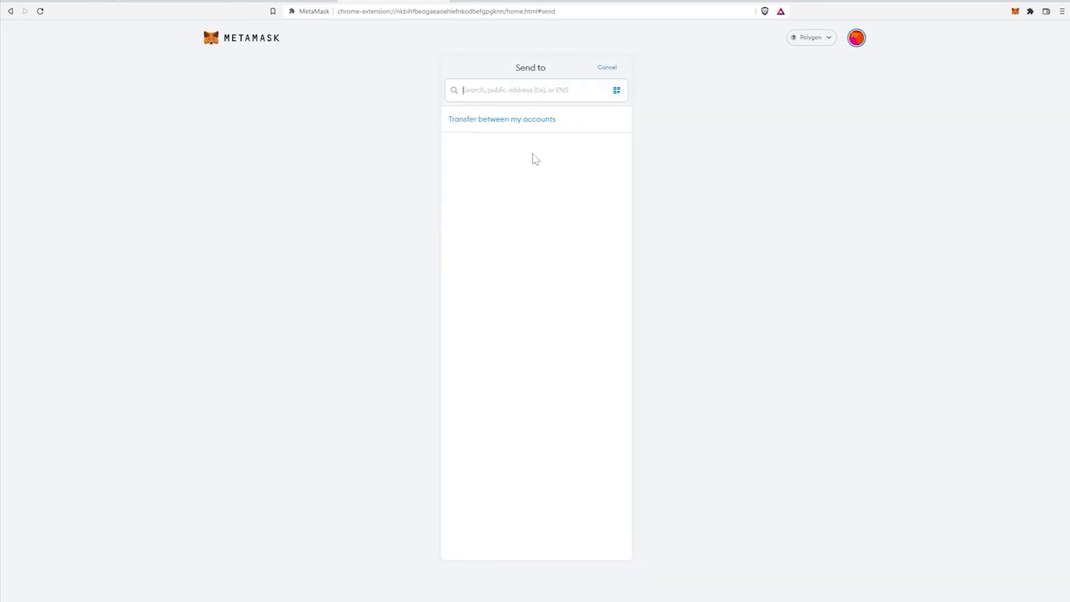
key(ctrl+v)
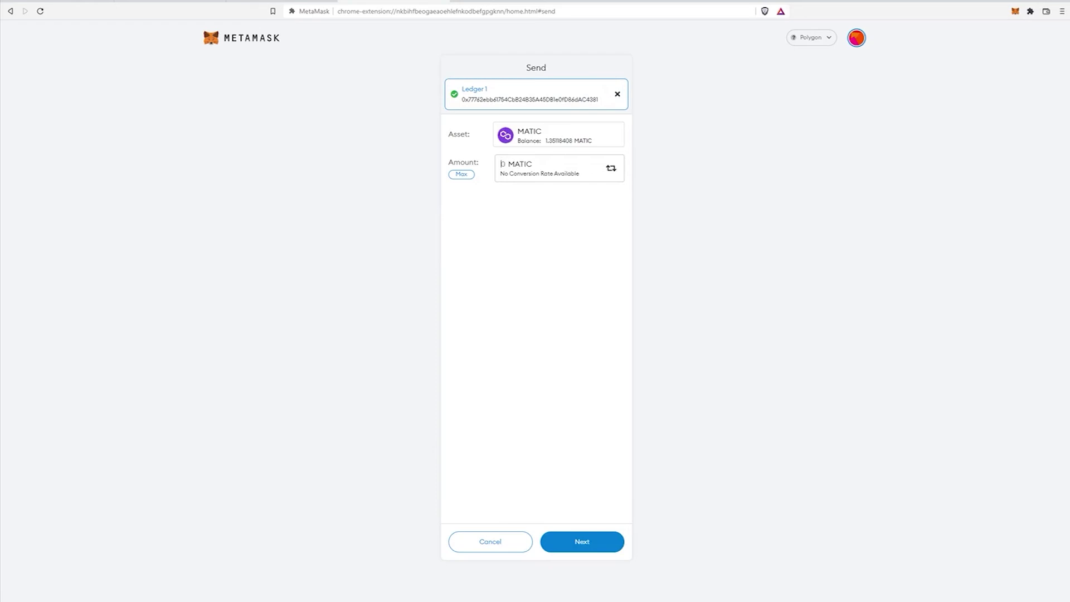
text(.1)
click(582, 544)
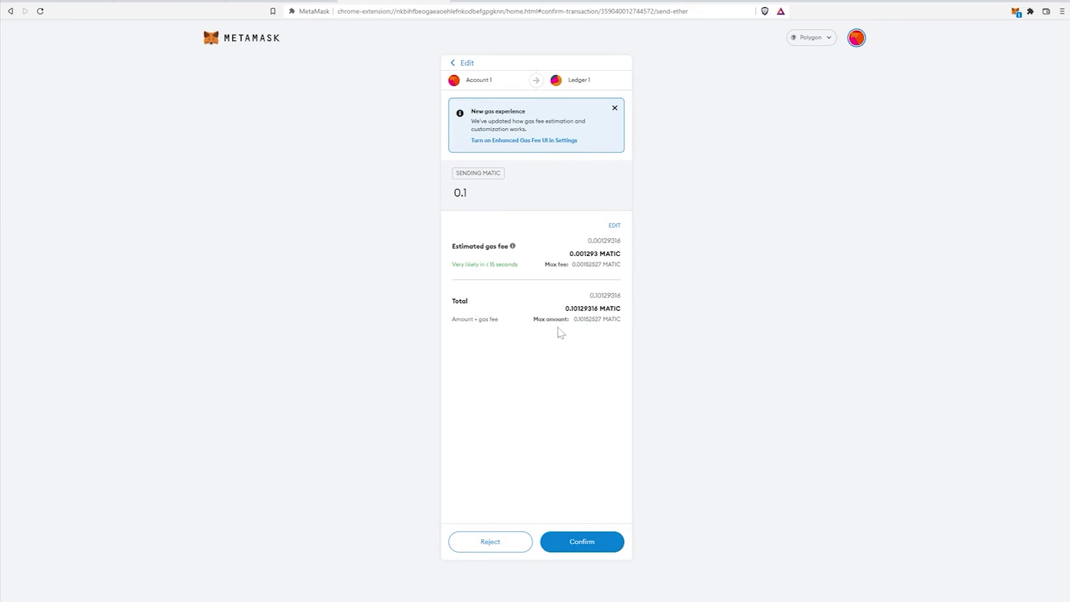
Review the gas fee priority options and confirm the 0.1 MATIC transfer to Ledger 1.
click(614, 229)
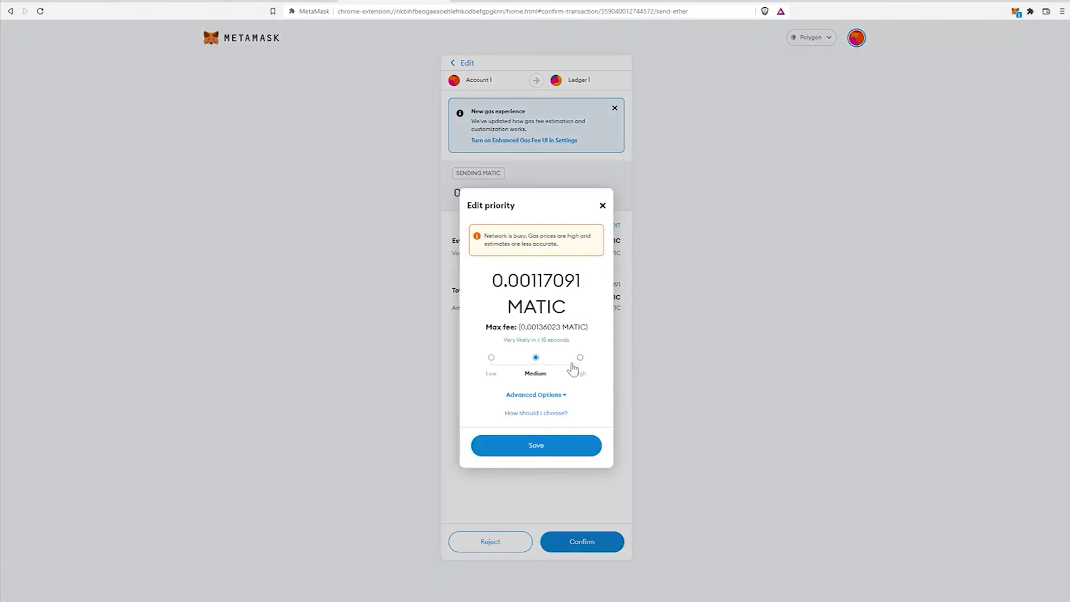
click(602, 205)
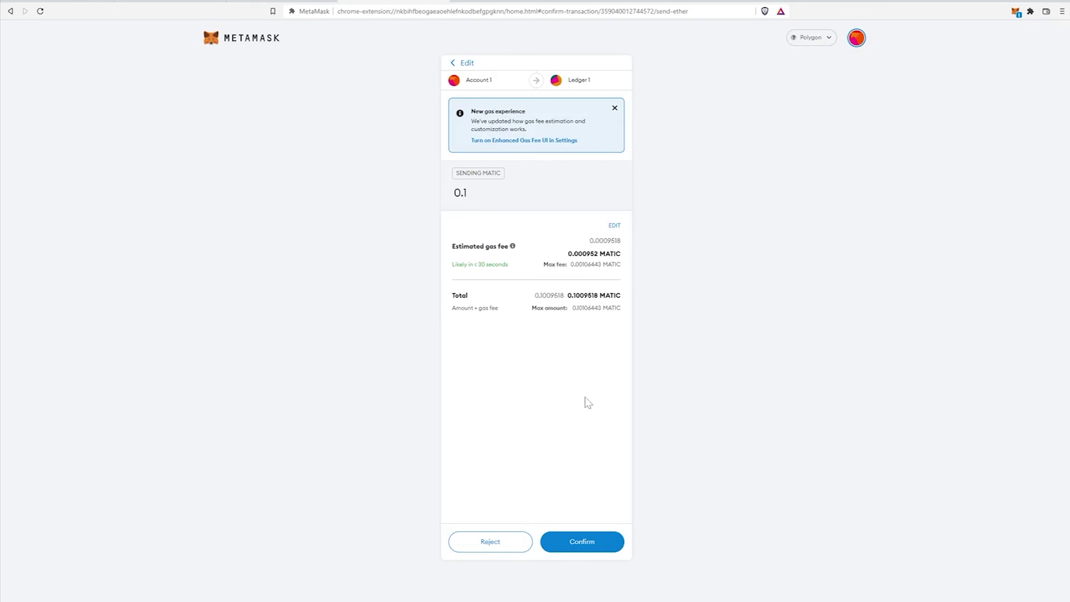
click(598, 543)
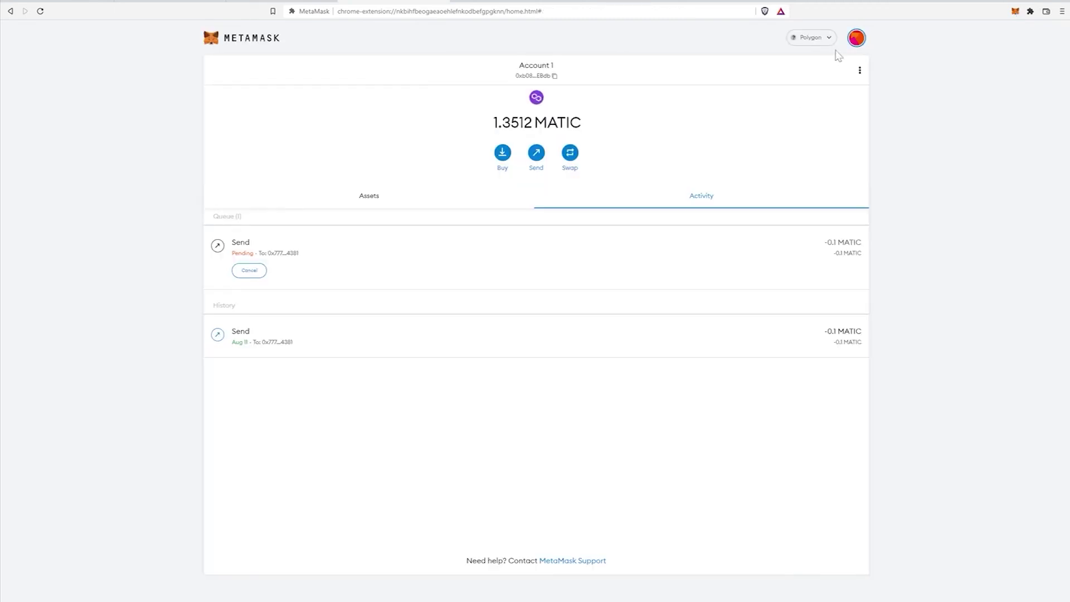
Check the Ledger 1 account for the transfer, then return to Account 1 and copy its address.
click(857, 39)
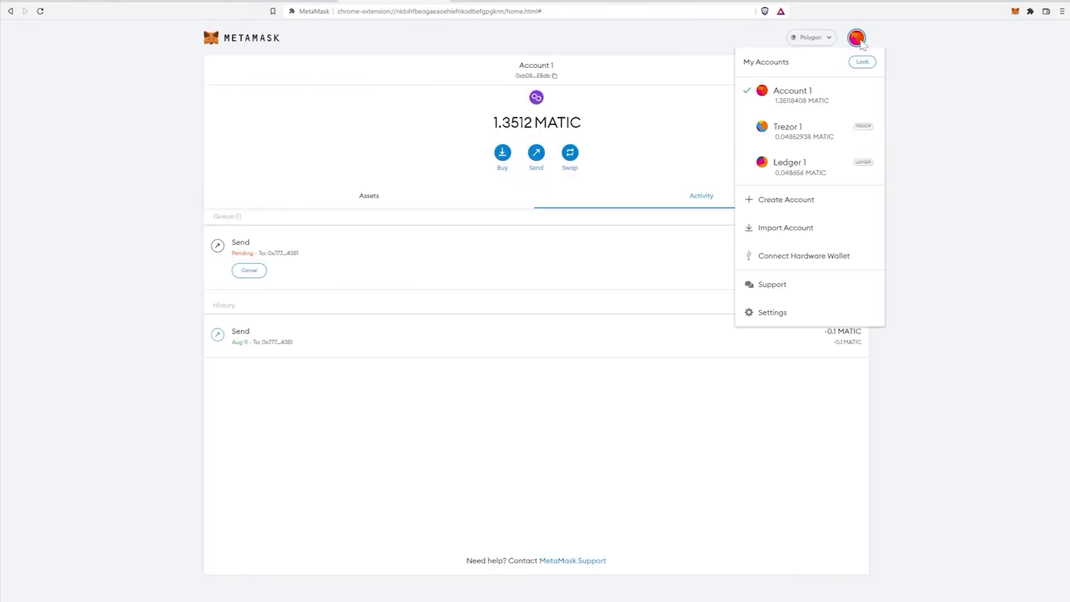
click(807, 173)
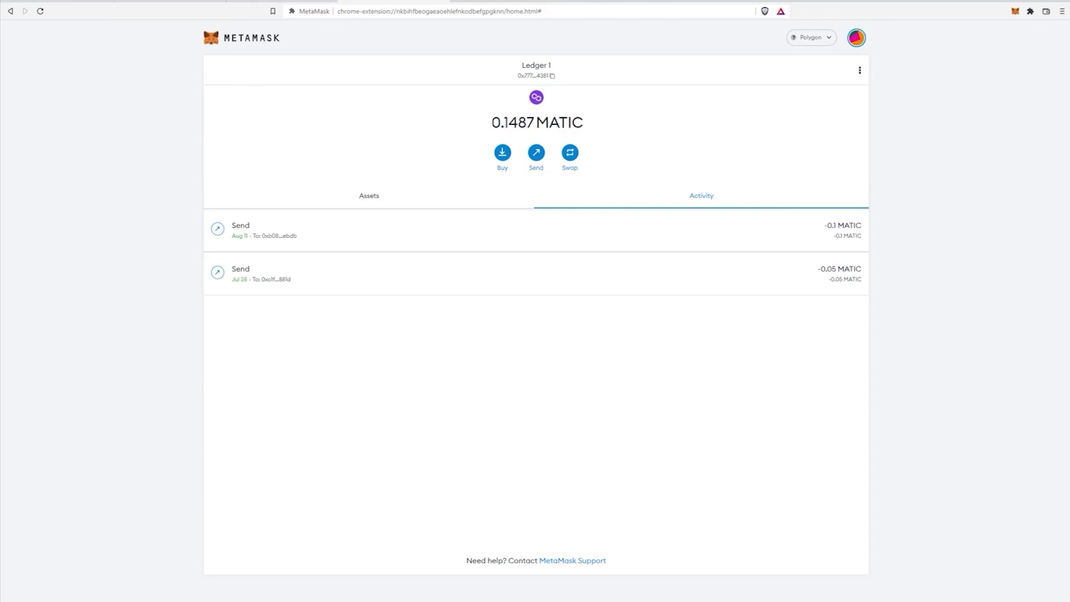
click(857, 37)
click(788, 88)
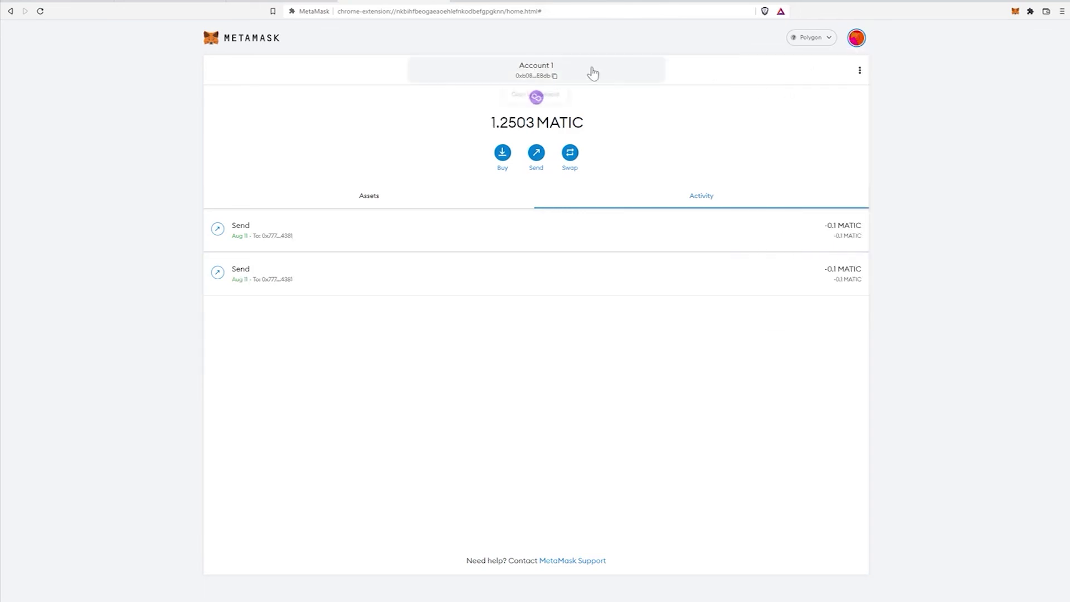
click(528, 78)
From the Ledger 1 account, send 0.1 MATIC to the copied Account 1 address and confirm the transaction for device signing.
click(856, 37)
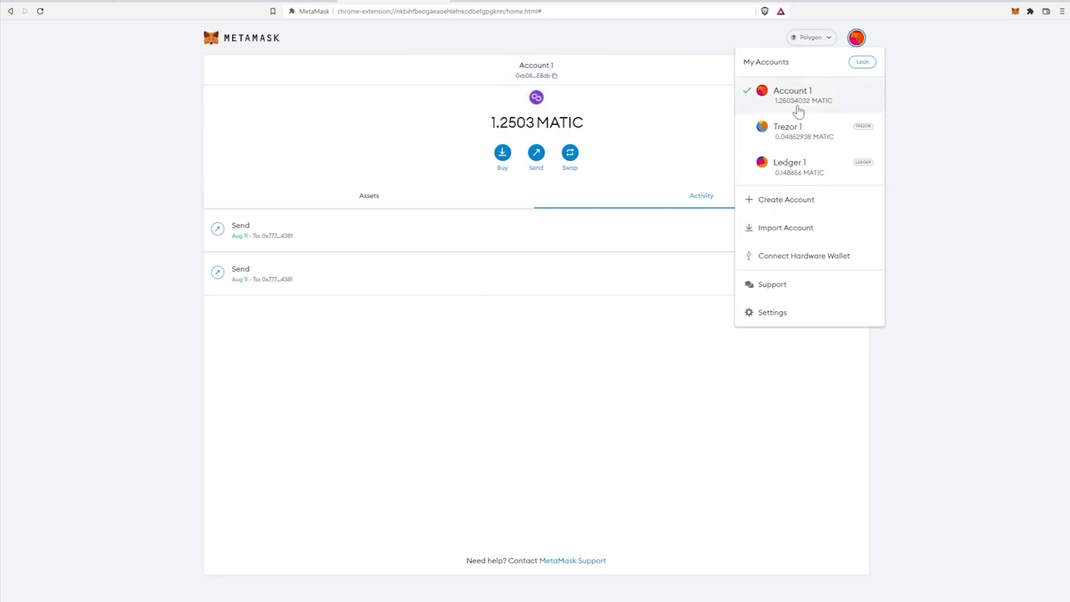
click(792, 167)
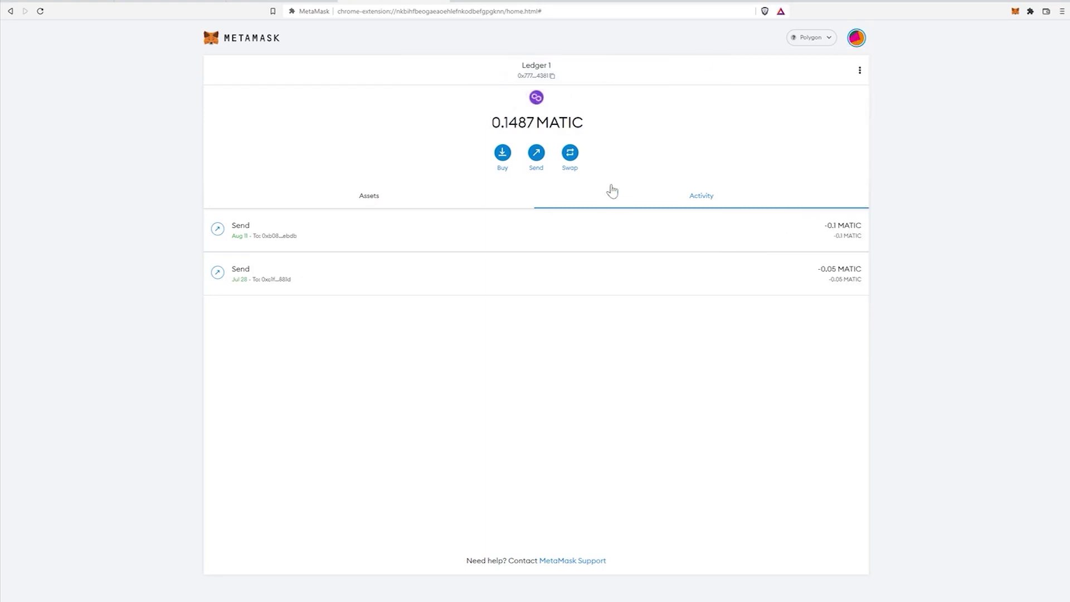
click(536, 153)
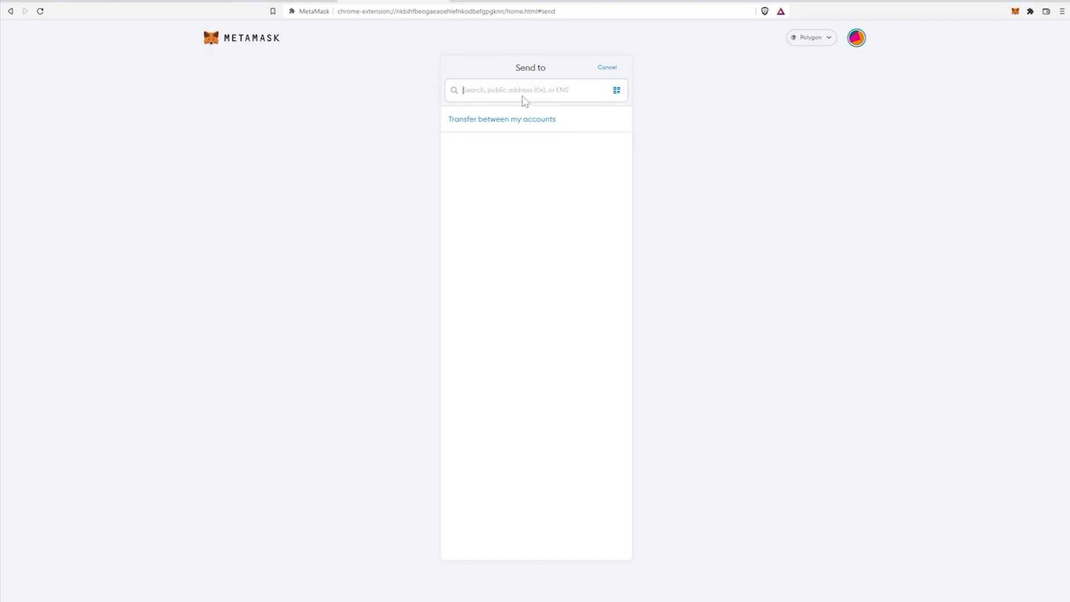
key(ctrl+v)
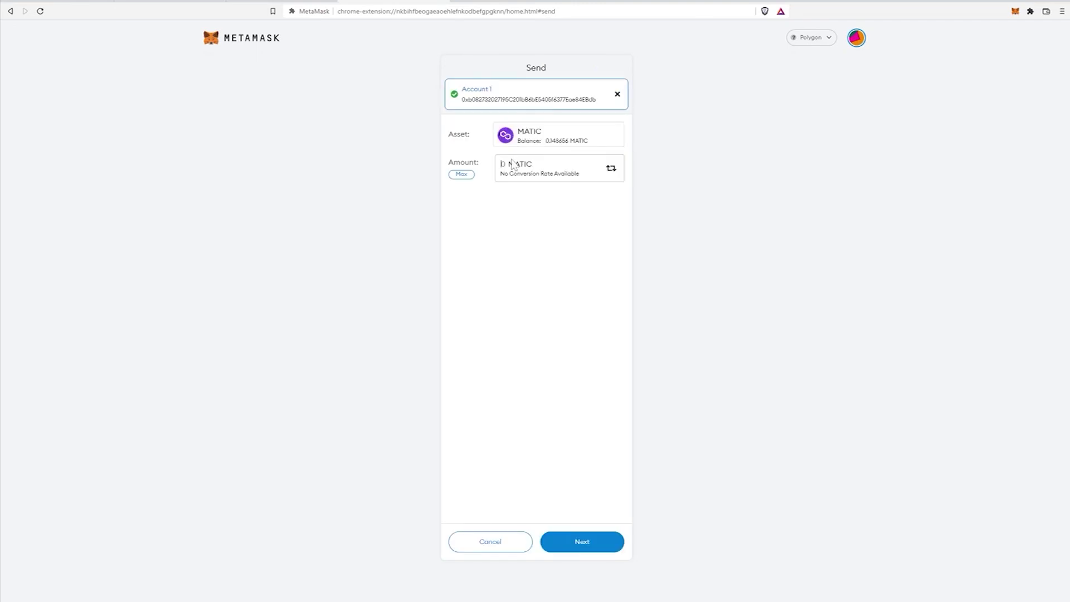
text(.1)
click(573, 546)
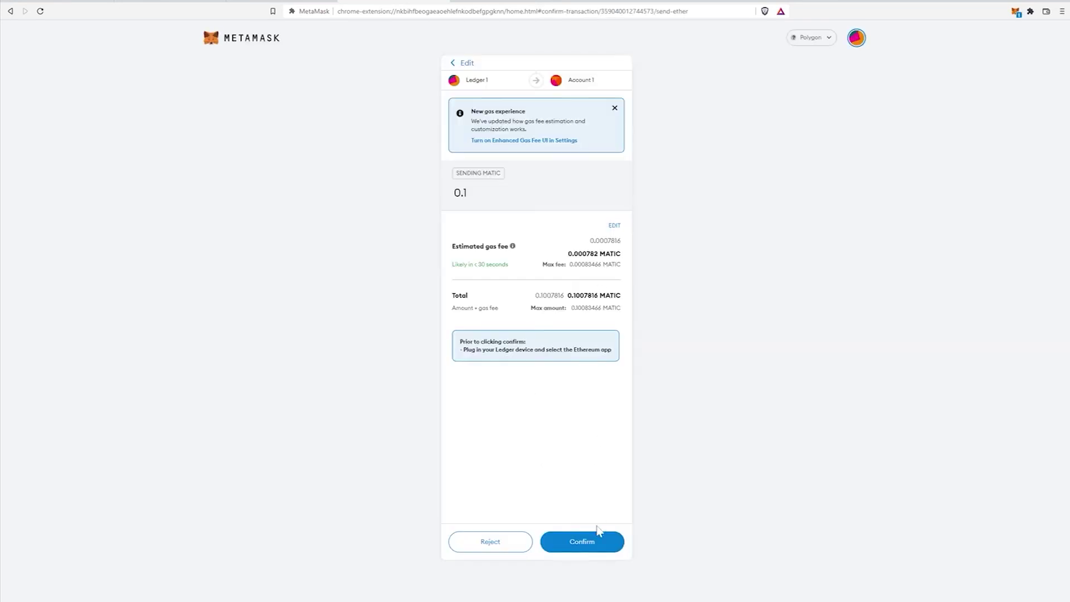
click(591, 544)
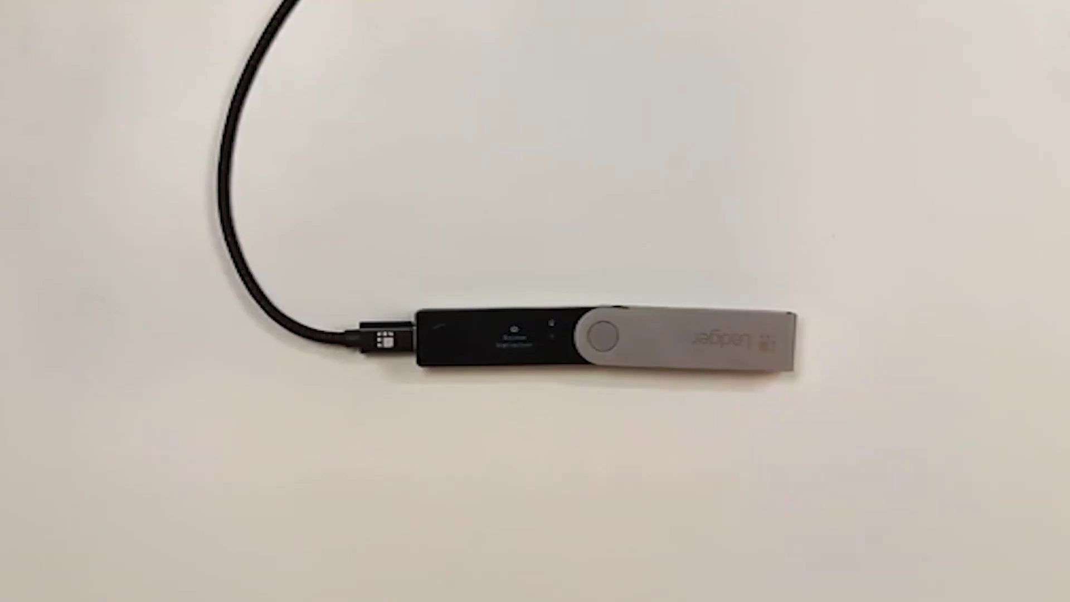